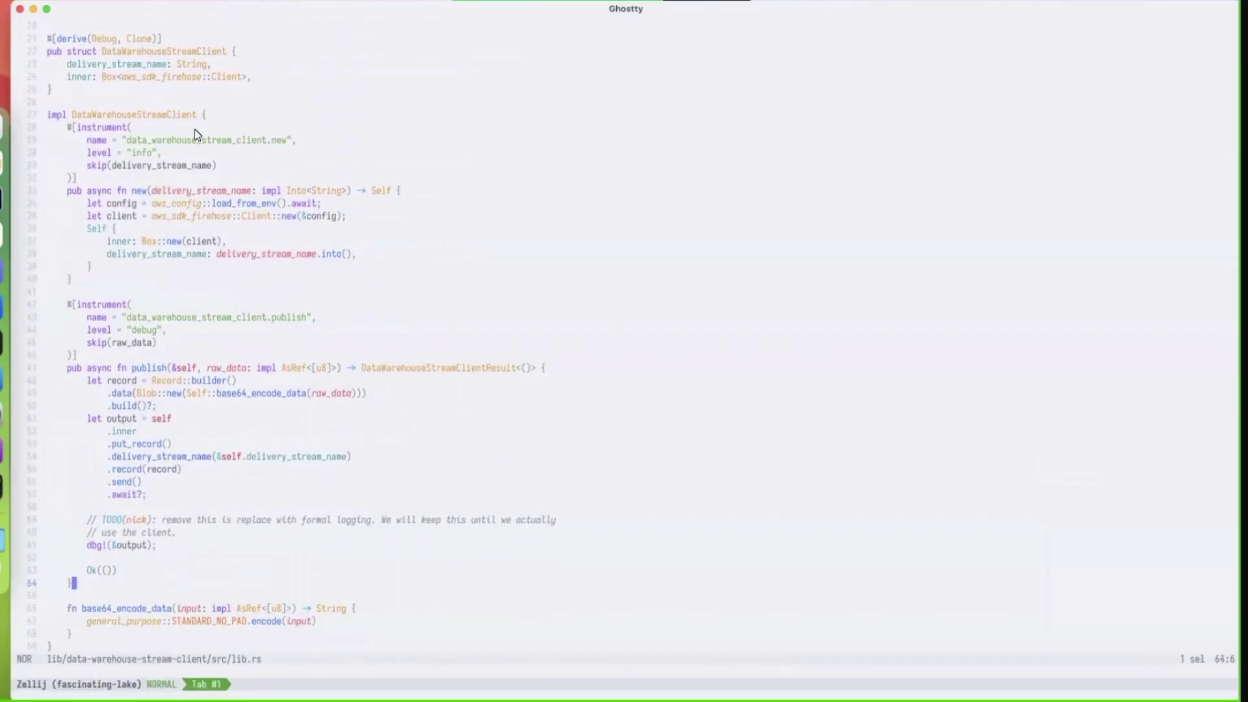
Step: Examine how DataWarehouseStreamClient creates its Firehose client in new and sends a record in publish
drag(152, 216, 260, 216)
drag(347, 217, 132, 234)
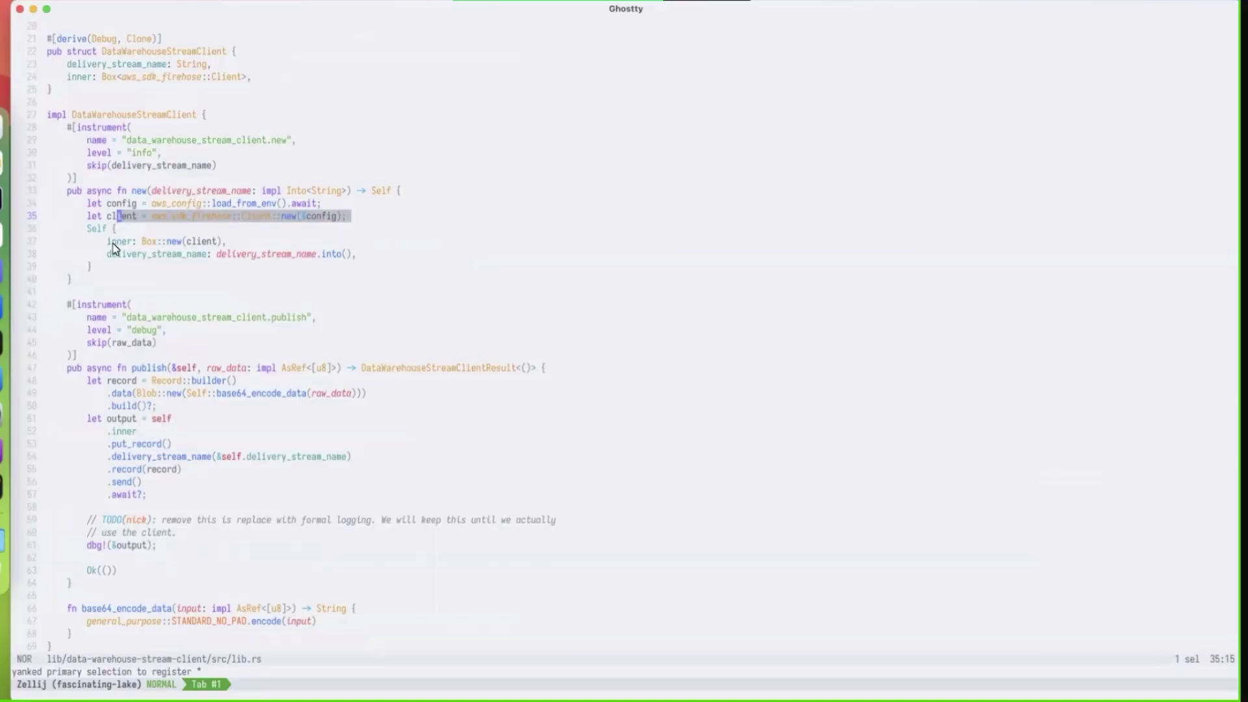
key(j)
key(j)
key(j)
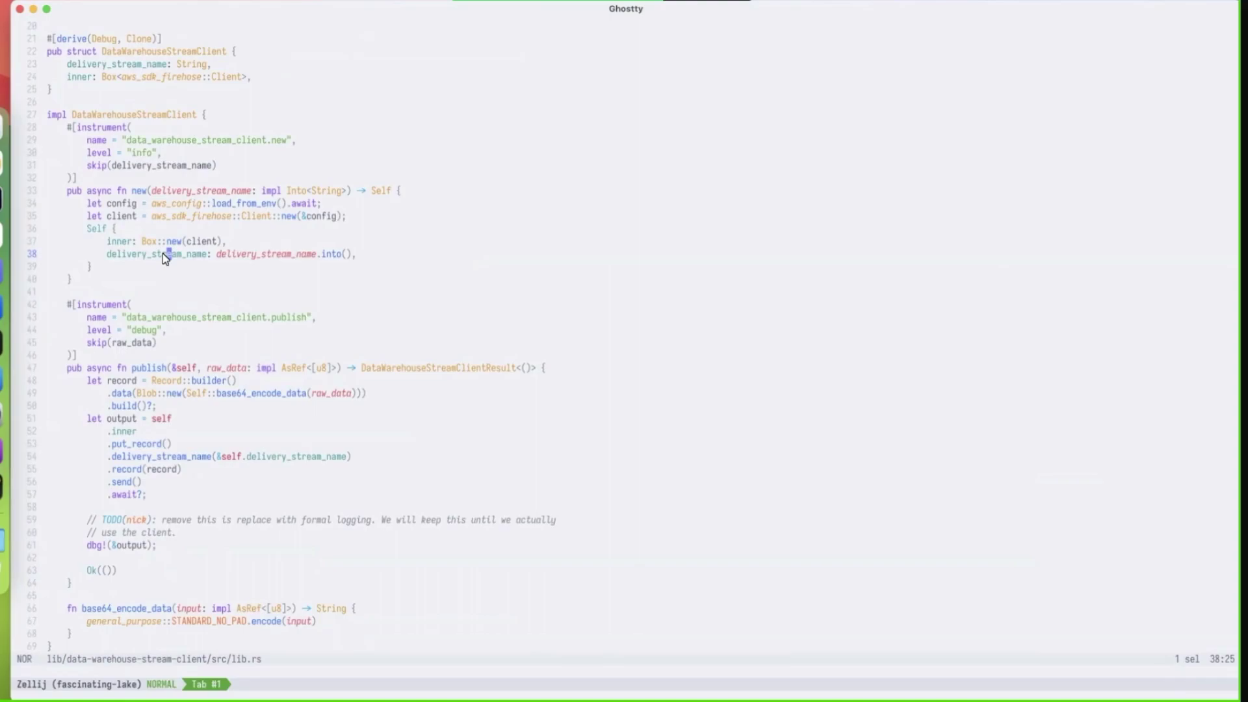
scroll(166, 260, down, 3)
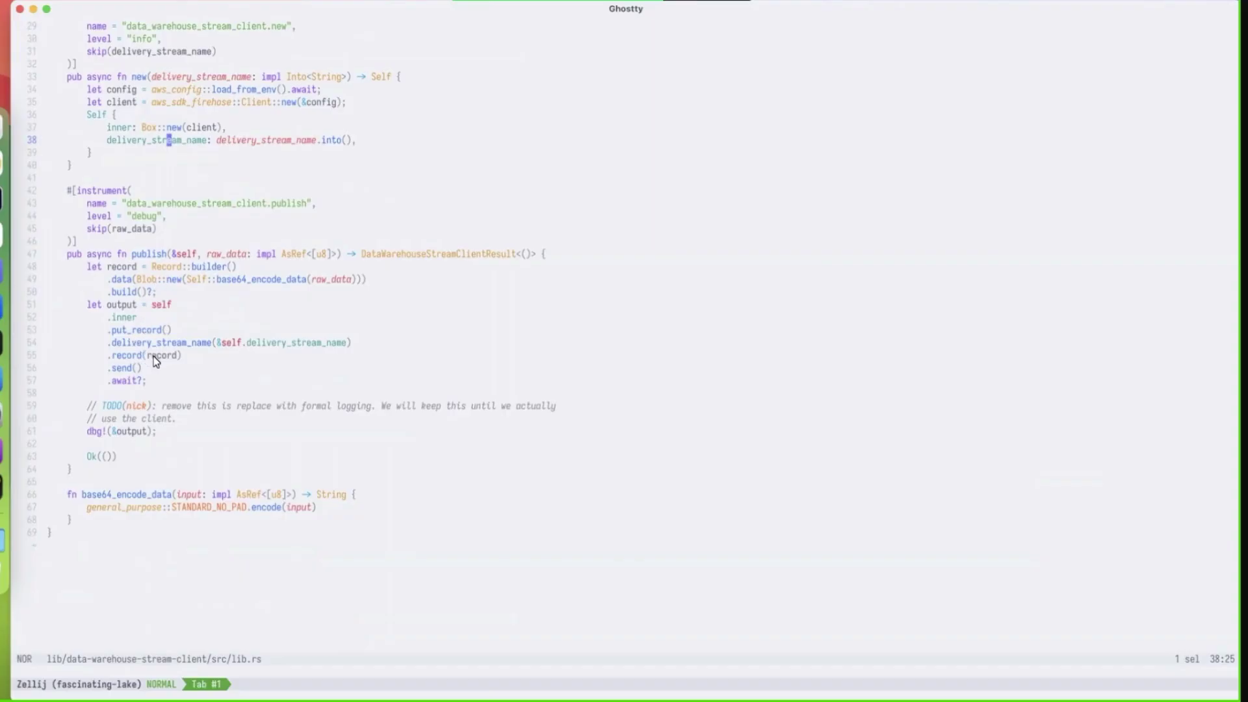
drag(112, 330, 165, 333)
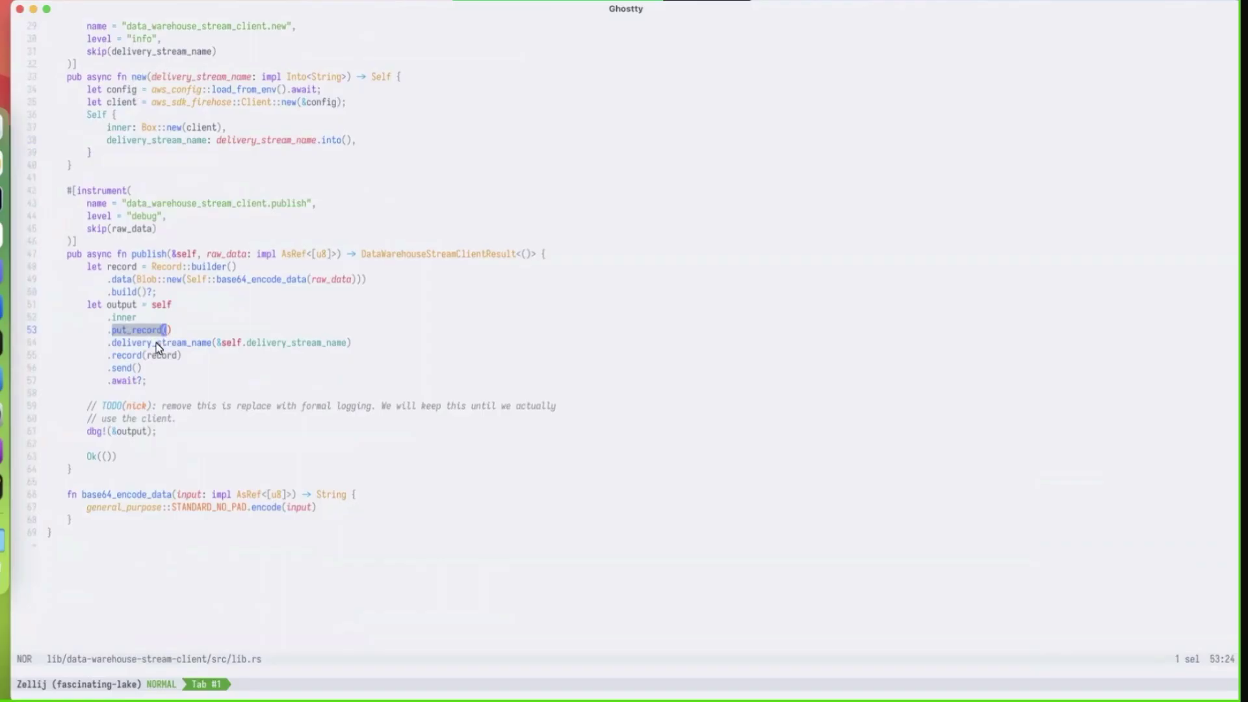
drag(108, 355, 131, 373)
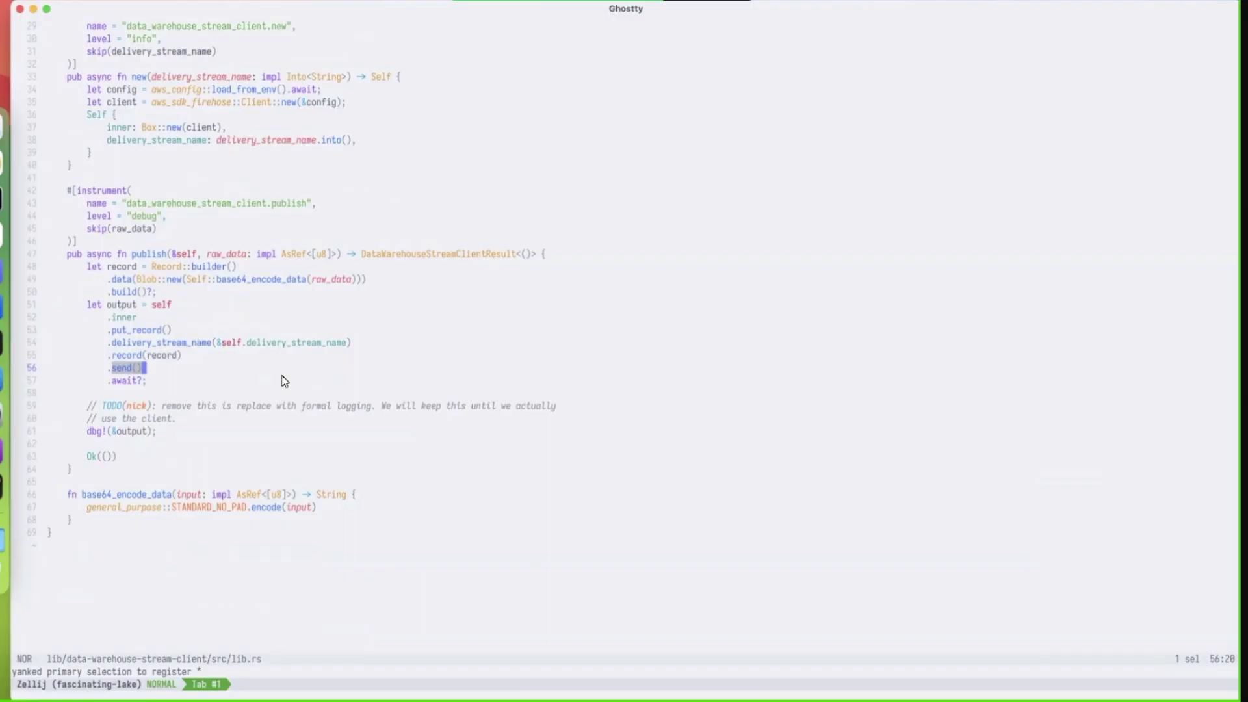
Step: Find files matching "billing" and open lib/billing-events/src/lib.rs
key(space)
key(f)
key(Escape)
key(space)
text(fbilling)
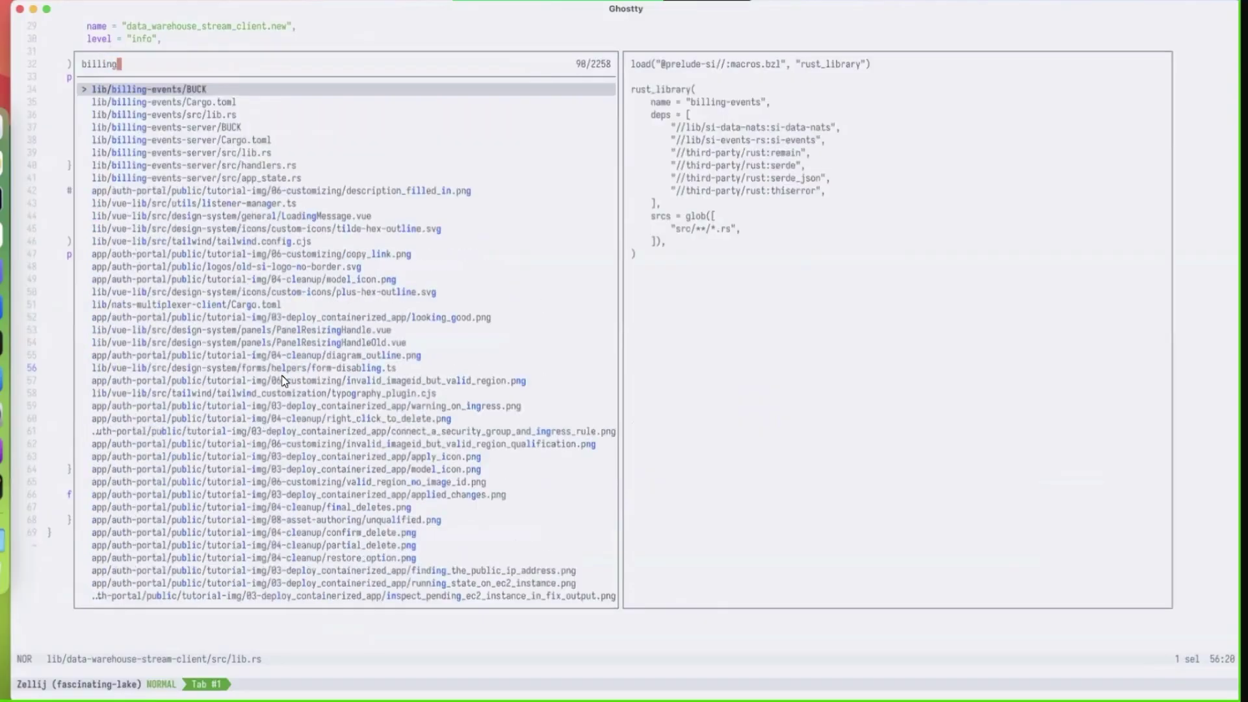
key(Down)
key(Down)
key(Return)
Step: Examine the fields of the BillingWorkspaceChangeEvent struct and the BillingWorkspaceChangeEventLocation enum
key(j)
key(j)
key(j)
key(j)
key(j)
key(j)
key(j)
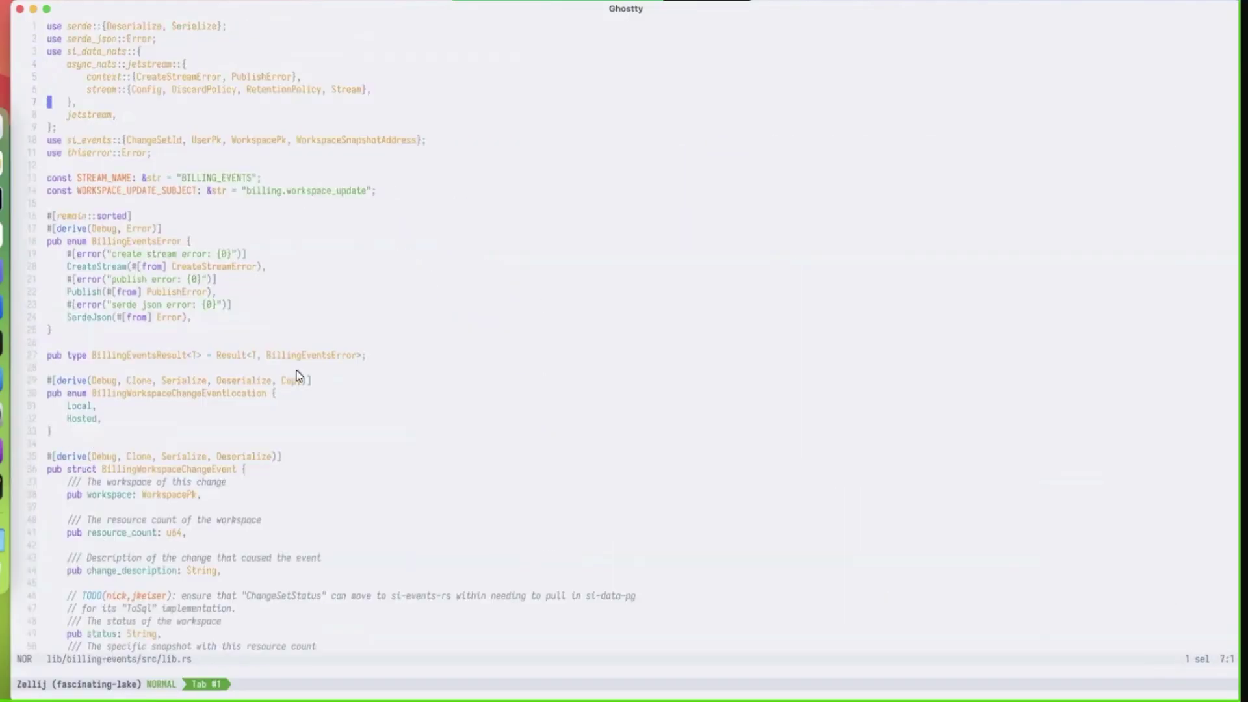
scroll(284, 376, down, 3)
scroll(285, 376, down, 4)
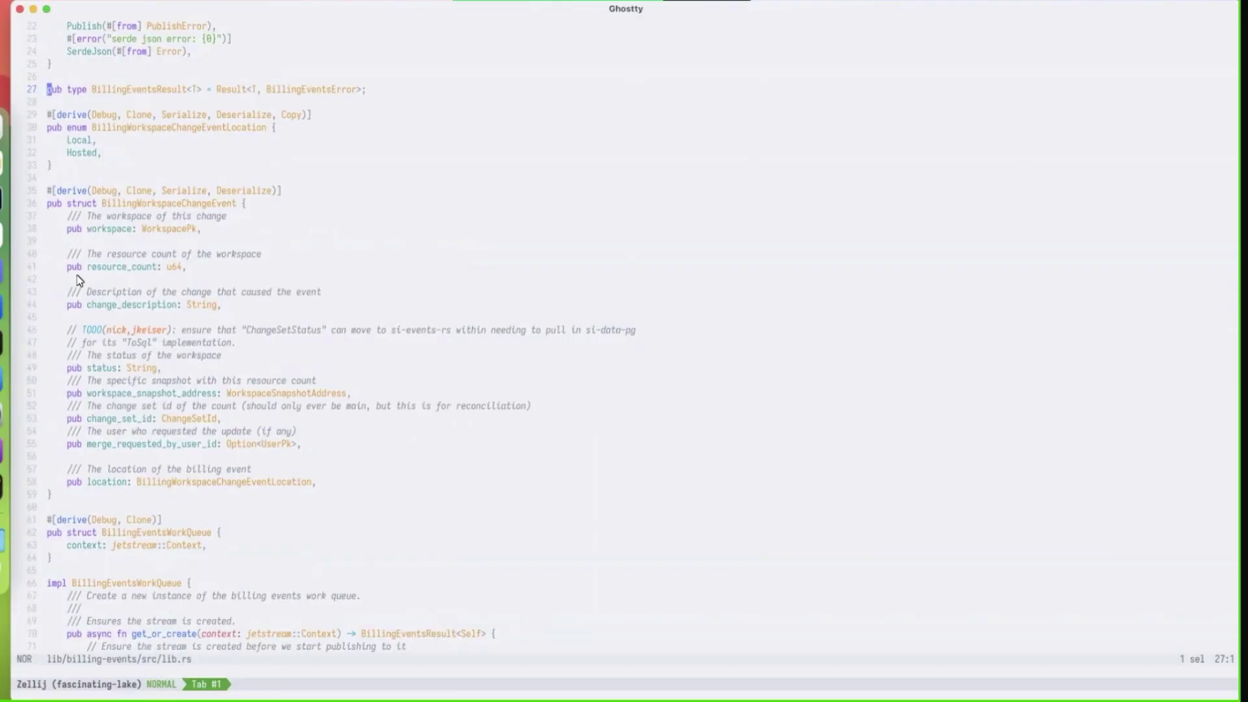
drag(65, 254, 179, 282)
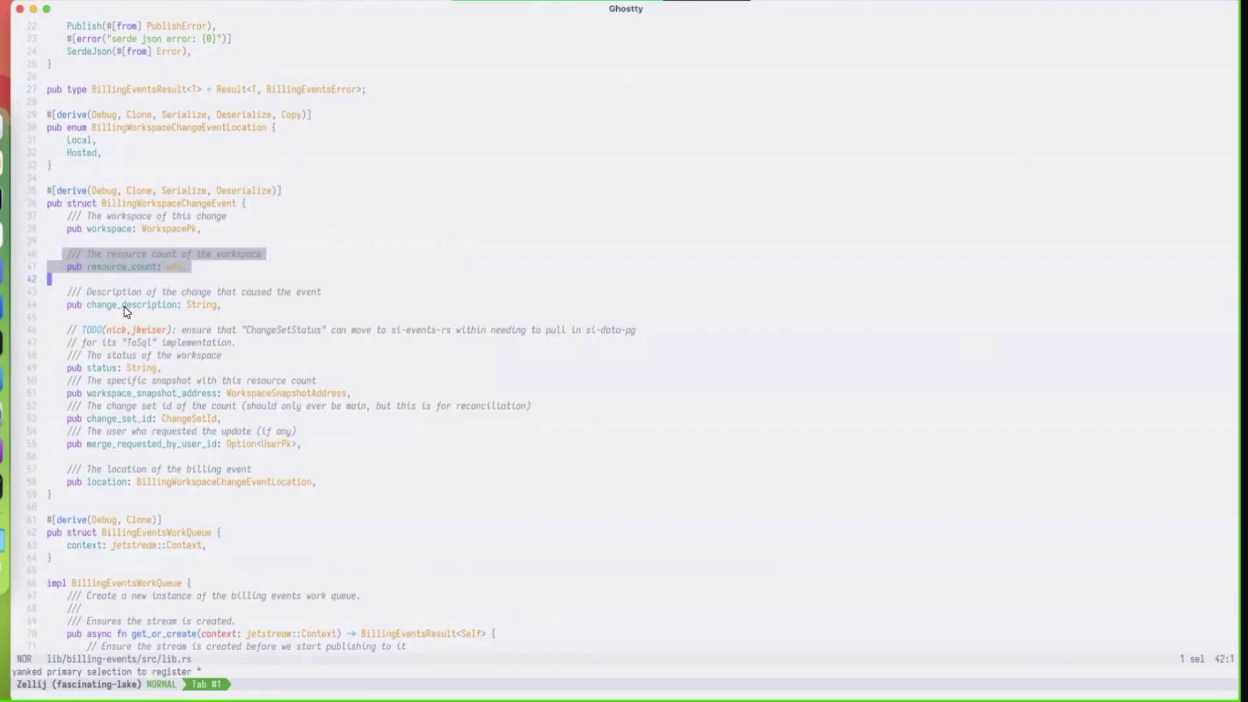
drag(69, 292, 216, 309)
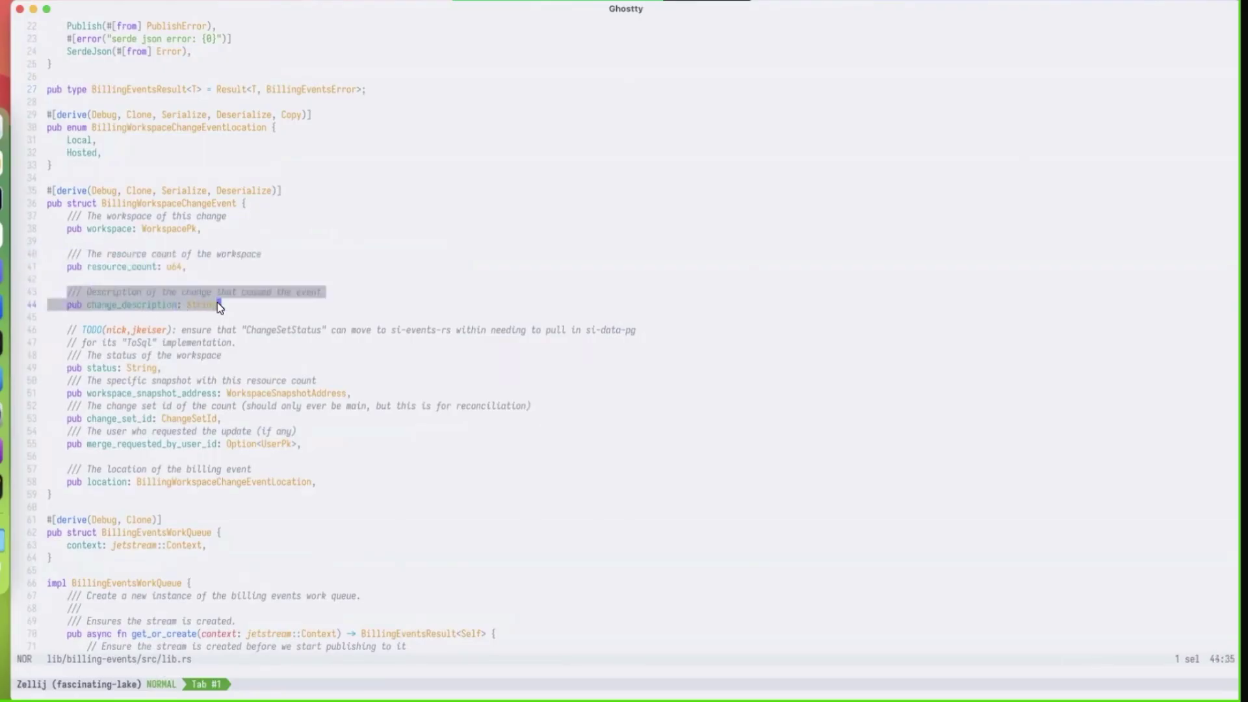
drag(71, 229, 207, 244)
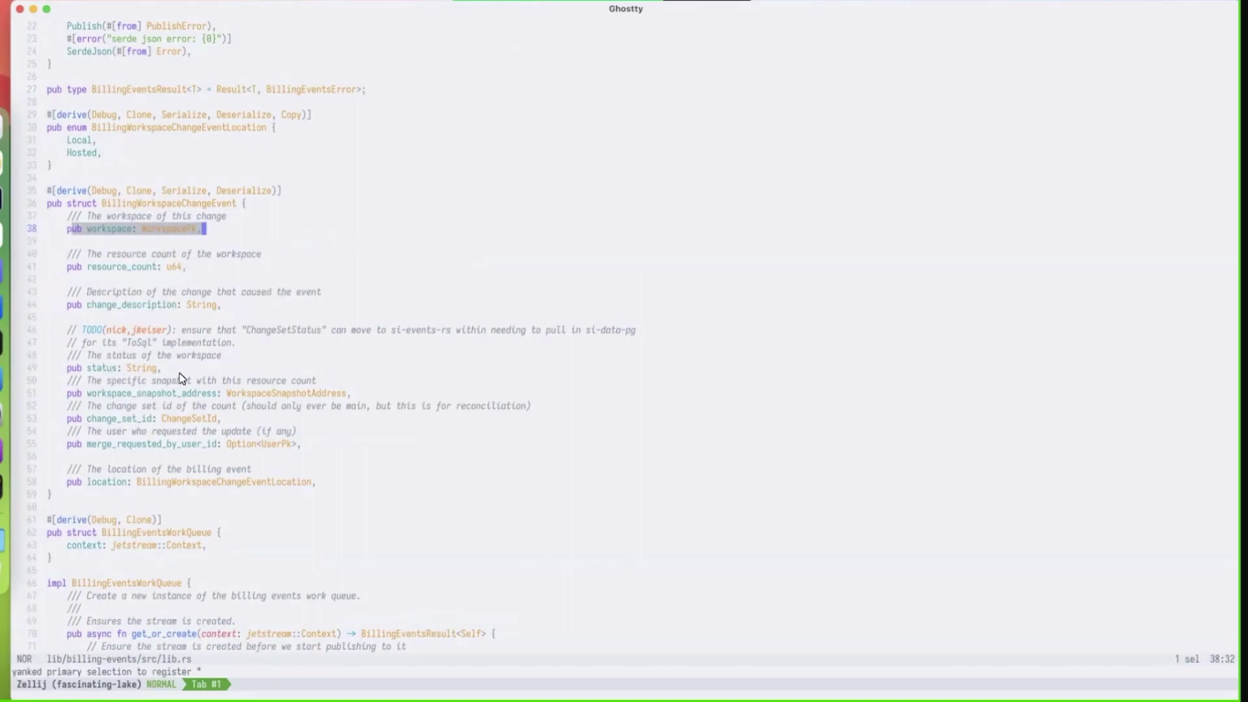
drag(347, 393, 72, 393)
drag(184, 432, 79, 419)
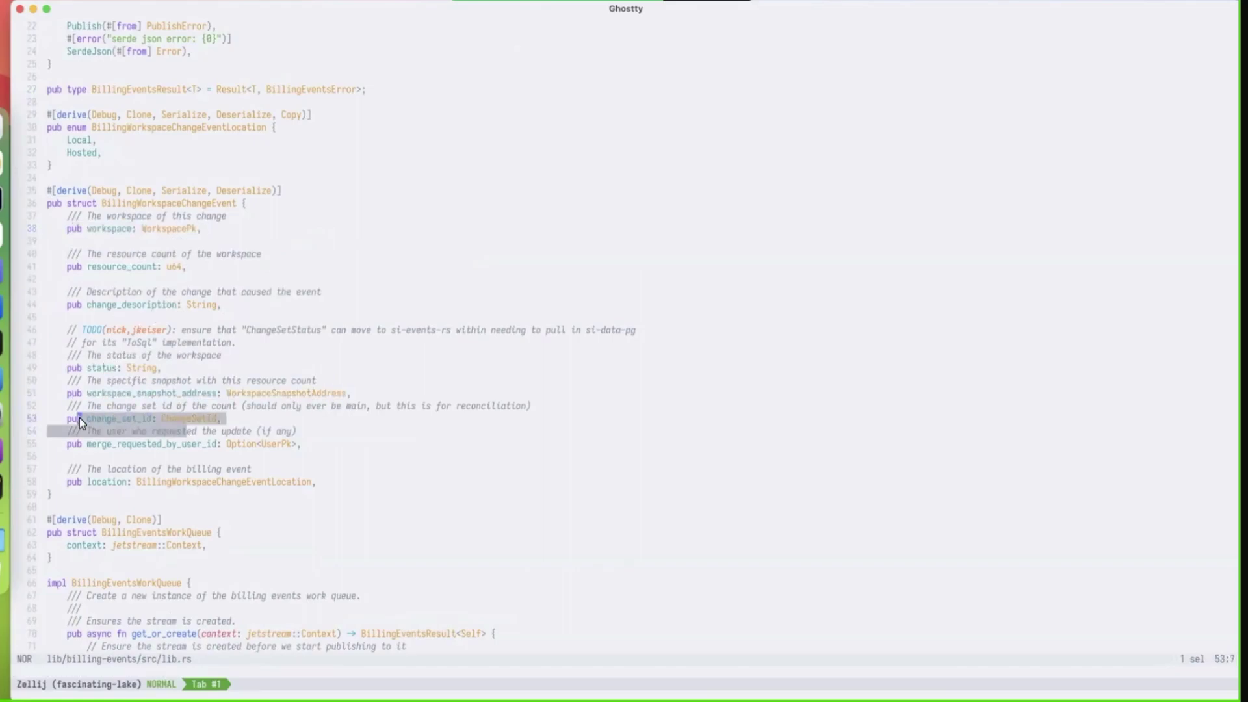
drag(73, 482, 247, 483)
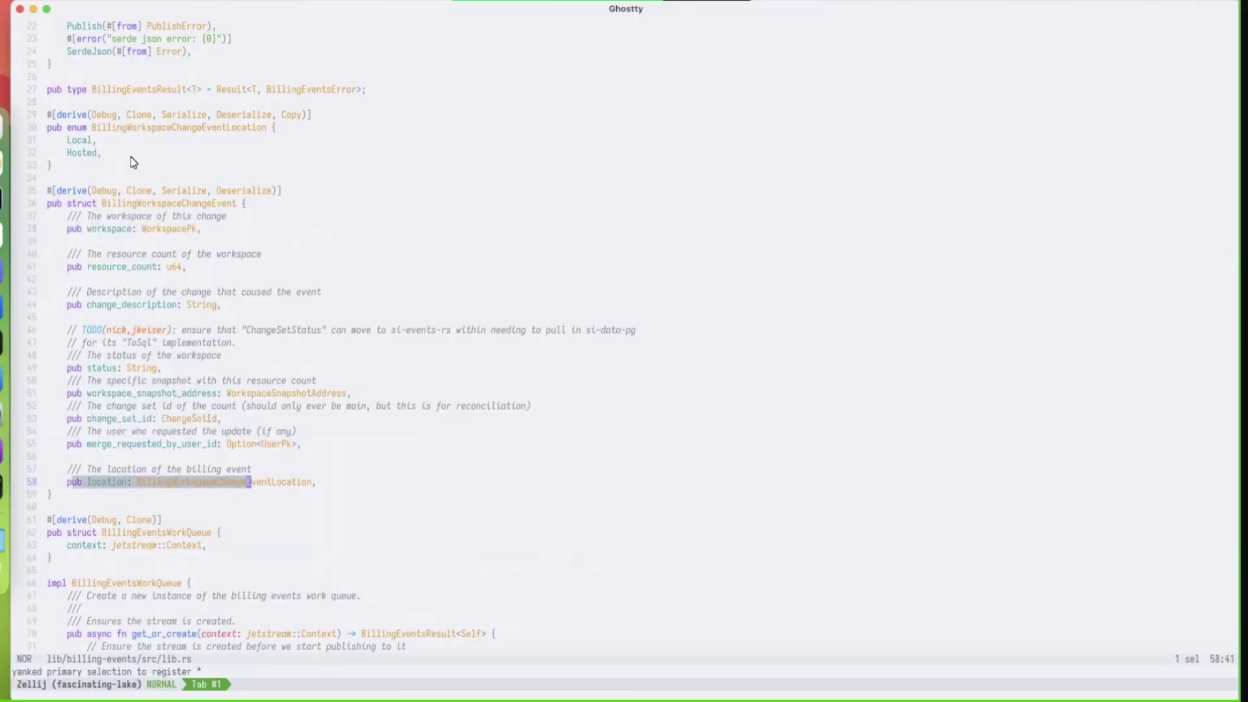
drag(131, 158, 84, 127)
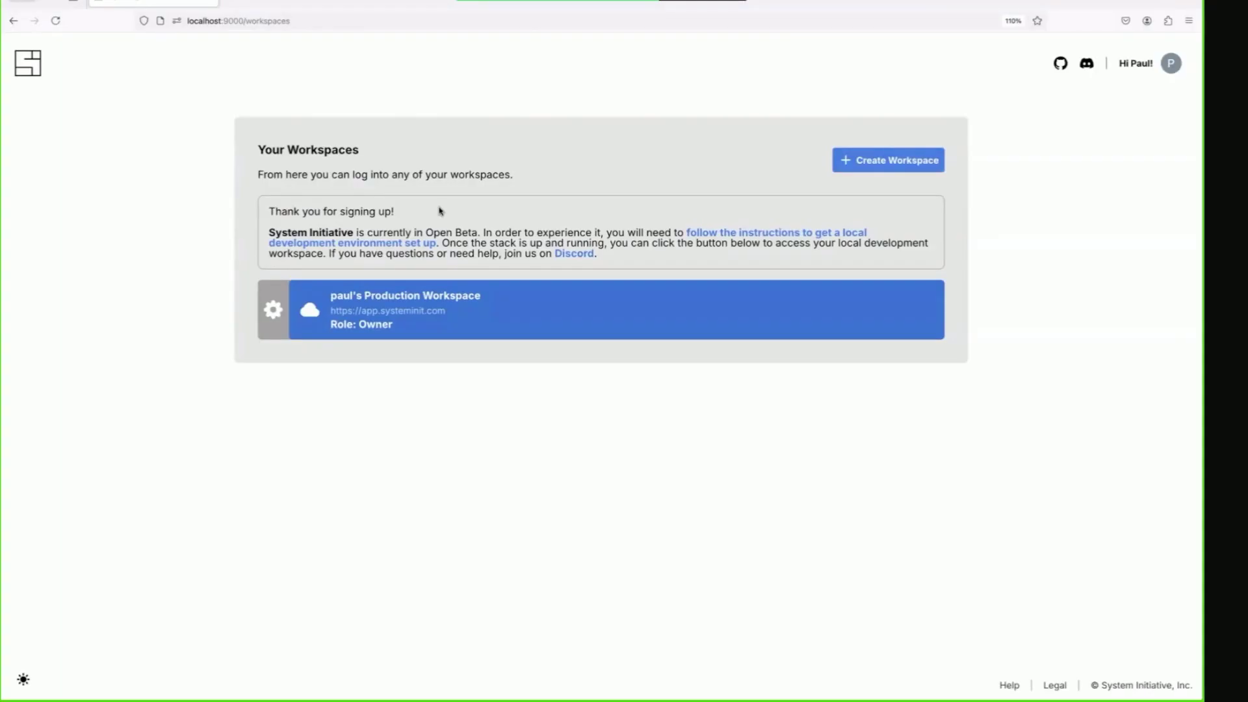
Step: In the System Initiative workspaces page, open the production workspace's settings and swap the two members' owner and editor roles
click(273, 310)
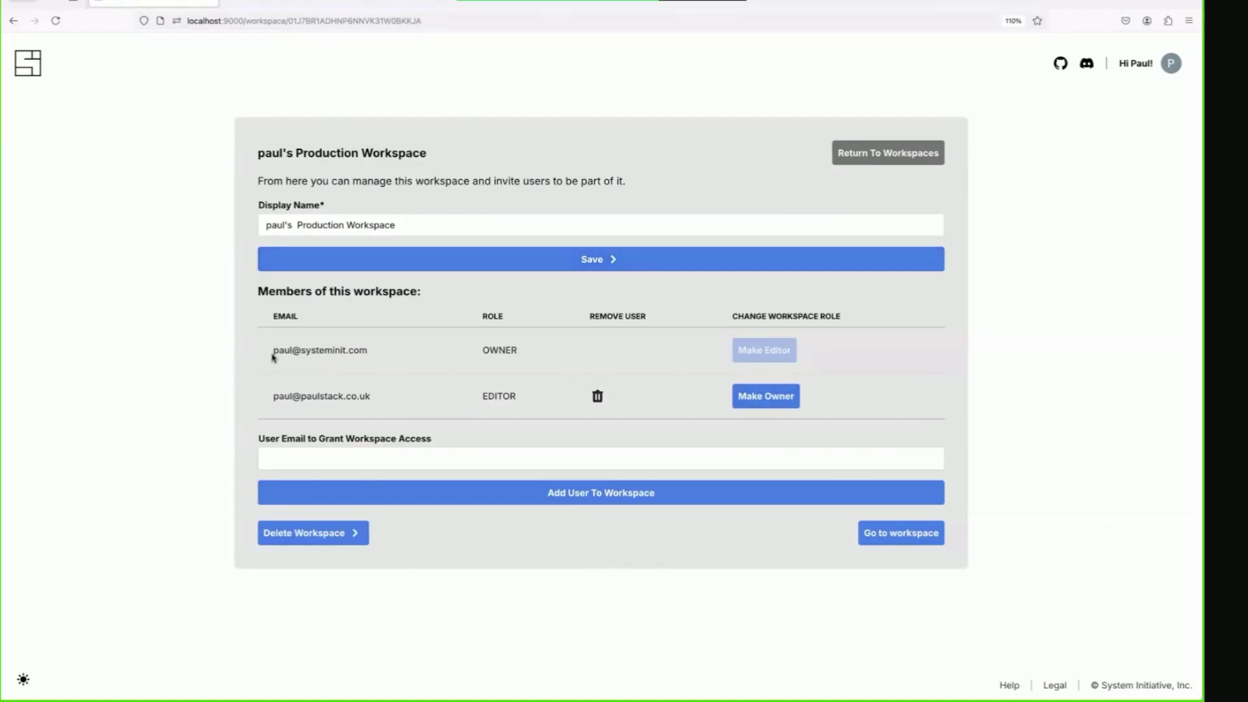
drag(273, 354, 434, 357)
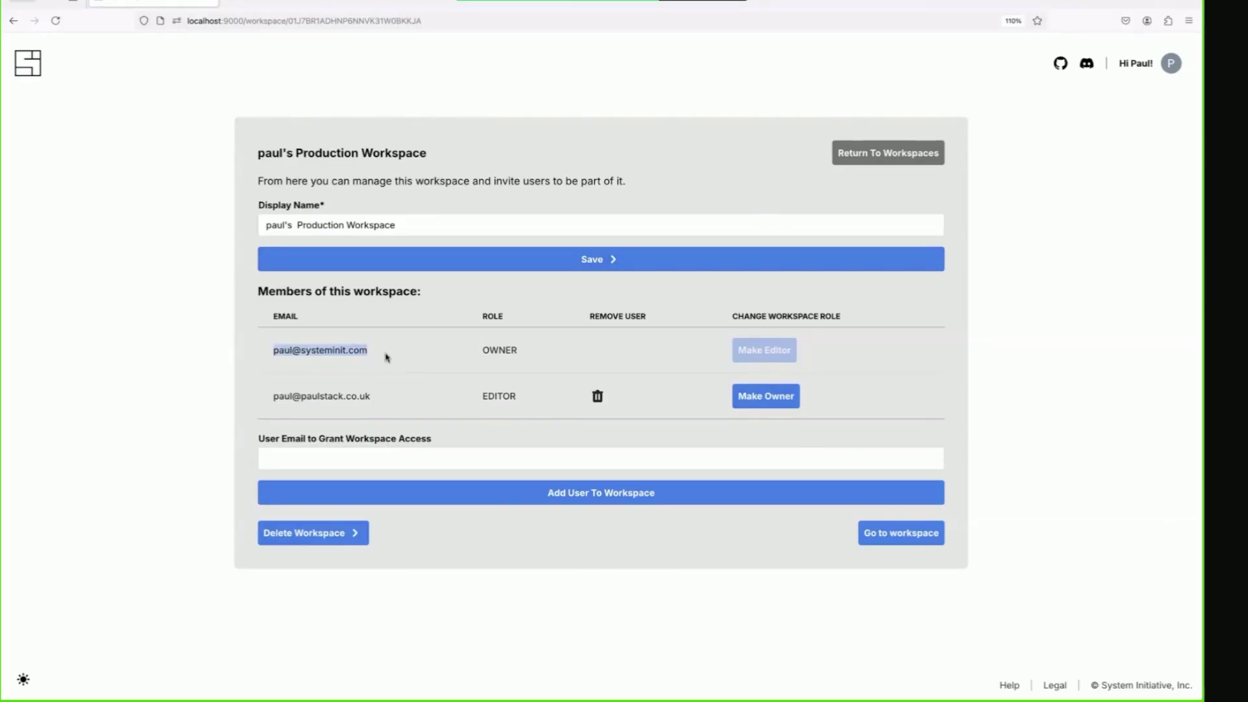
drag(271, 401, 394, 393)
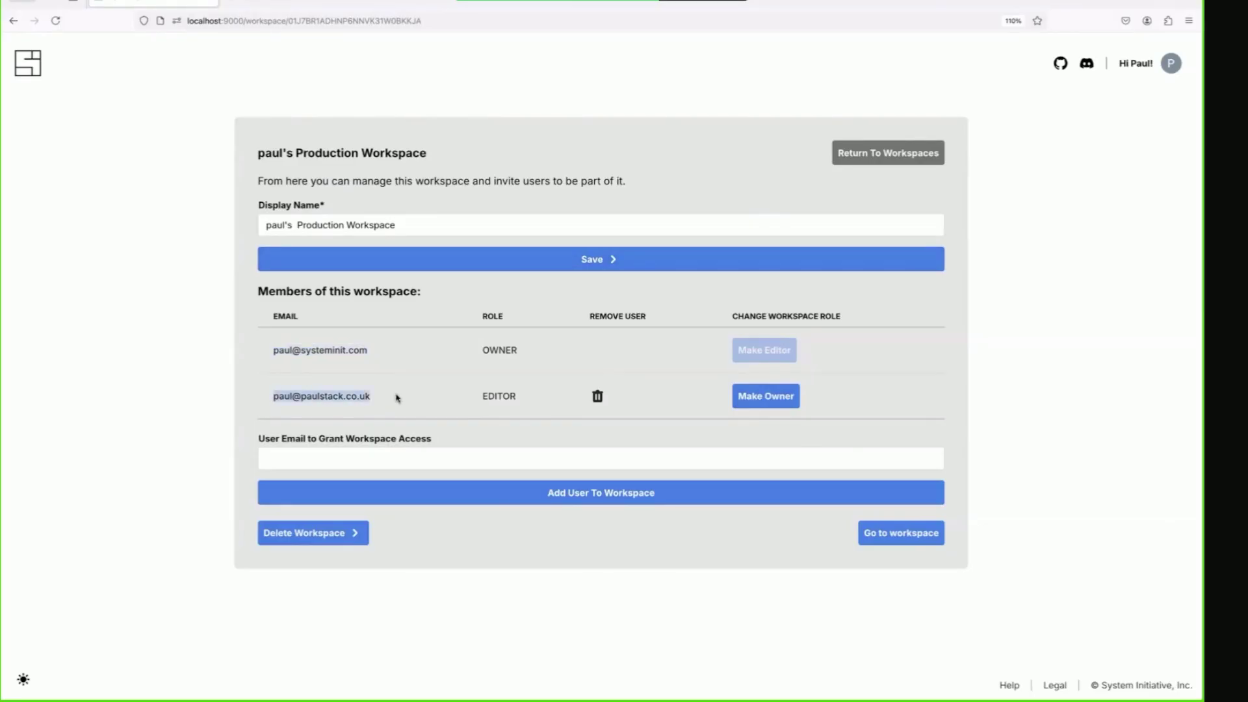
click(776, 397)
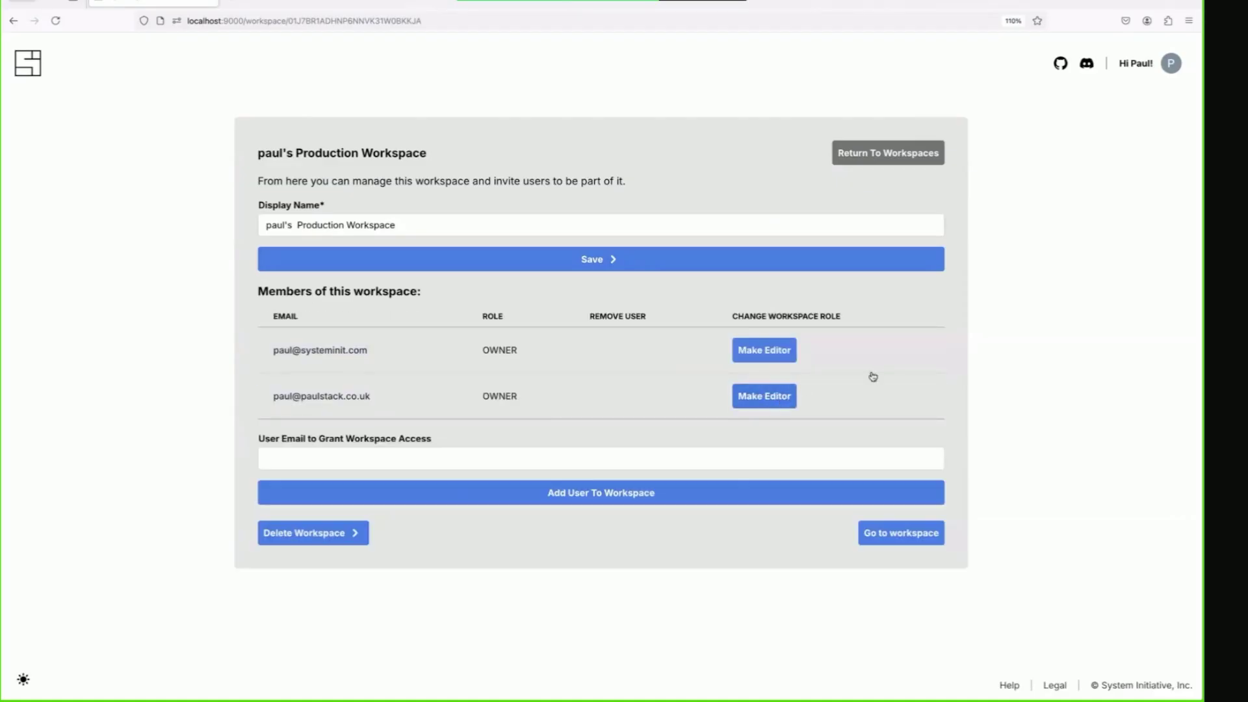
click(764, 356)
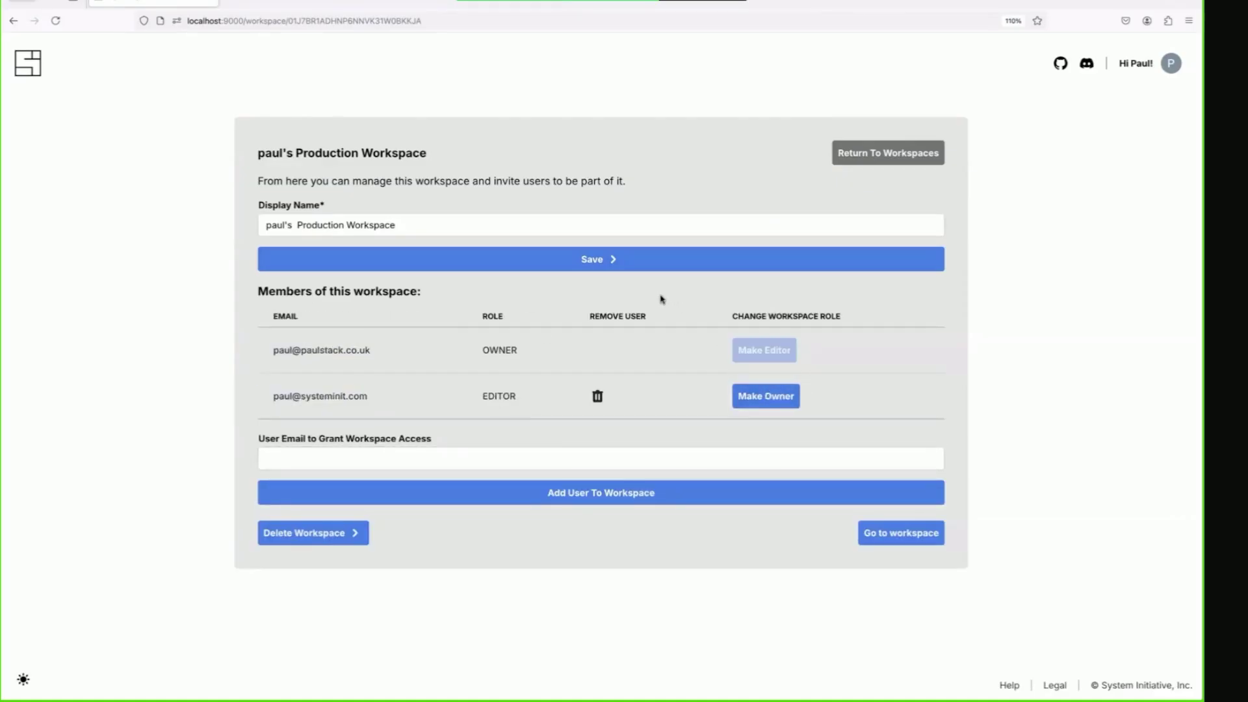
Step: Reload the workspace settings page and try to make the member with the editor role an owner
click(56, 20)
click(757, 393)
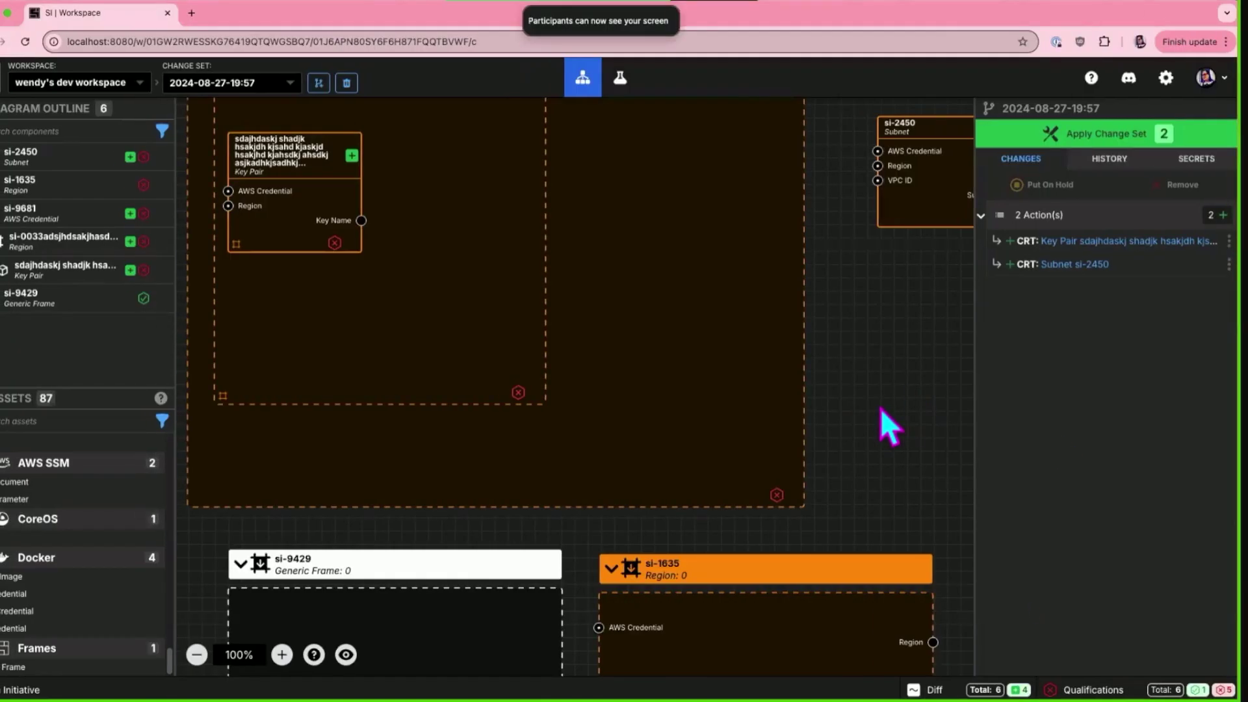
Step: In the System Initiative diagram, set the type of the generic frame si-9429 to Up Frame
scroll(918, 434, up, 1)
scroll(926, 451, up, 2)
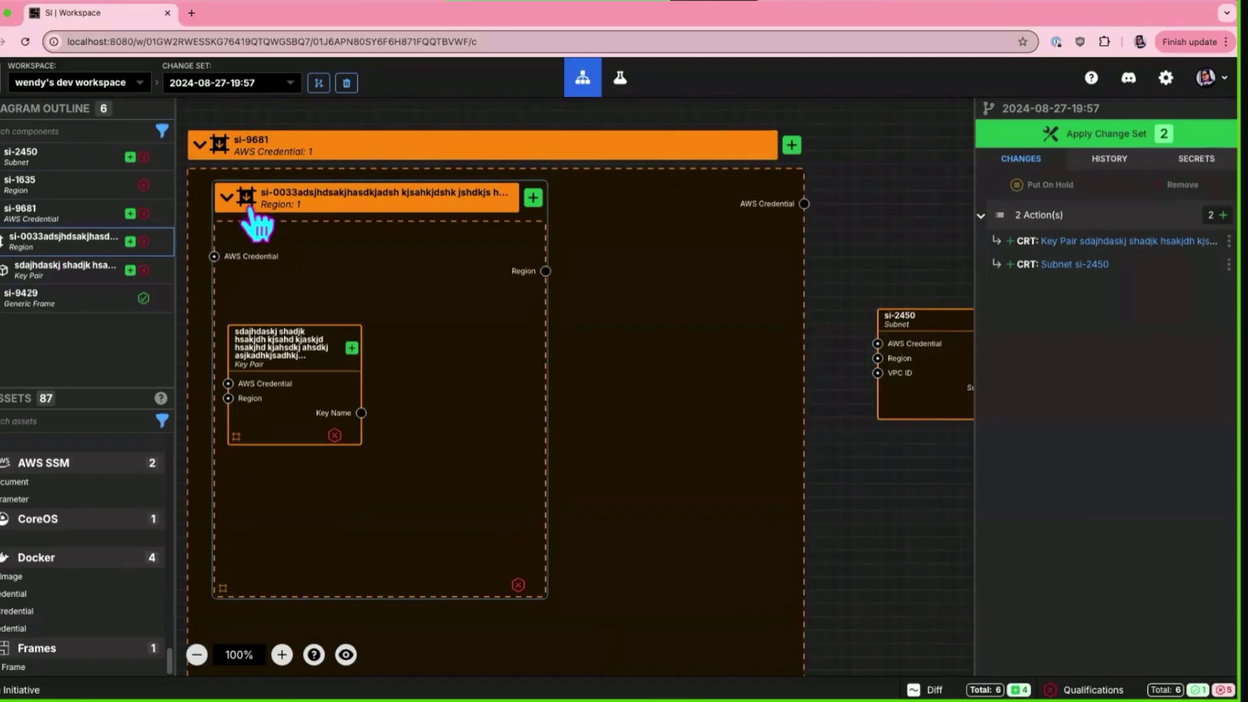
scroll(529, 335, down, 5)
click(474, 520)
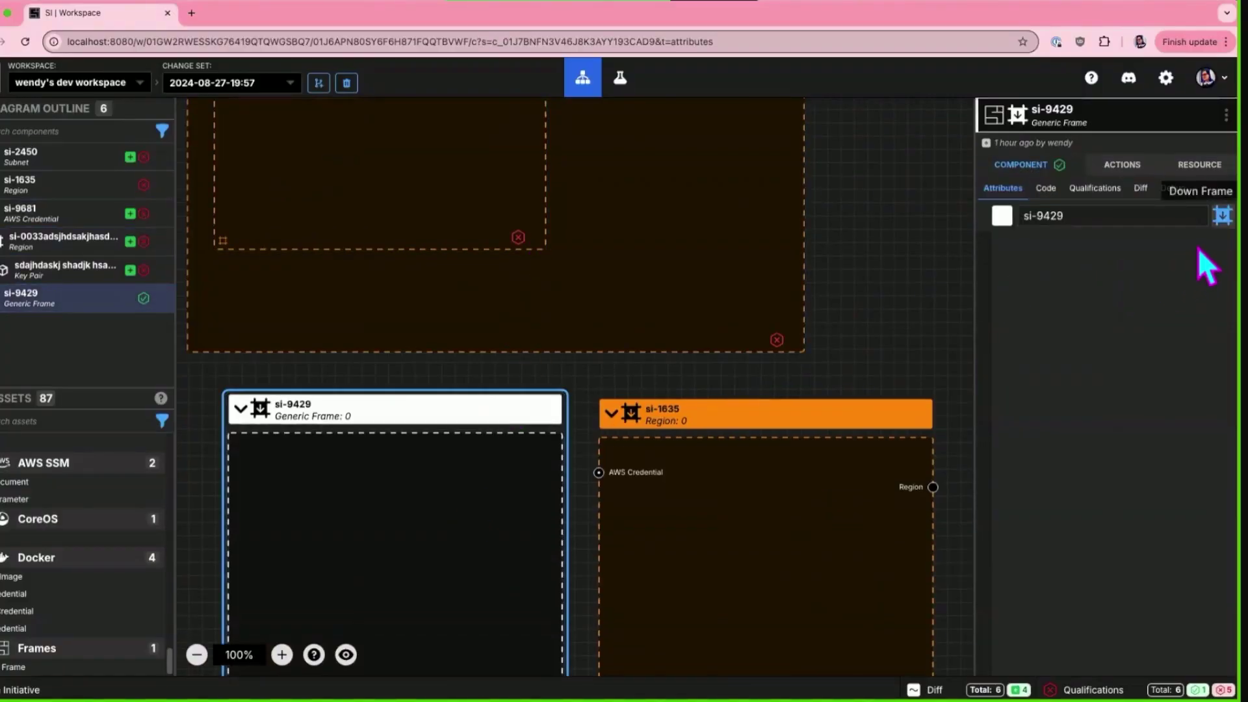
click(1221, 218)
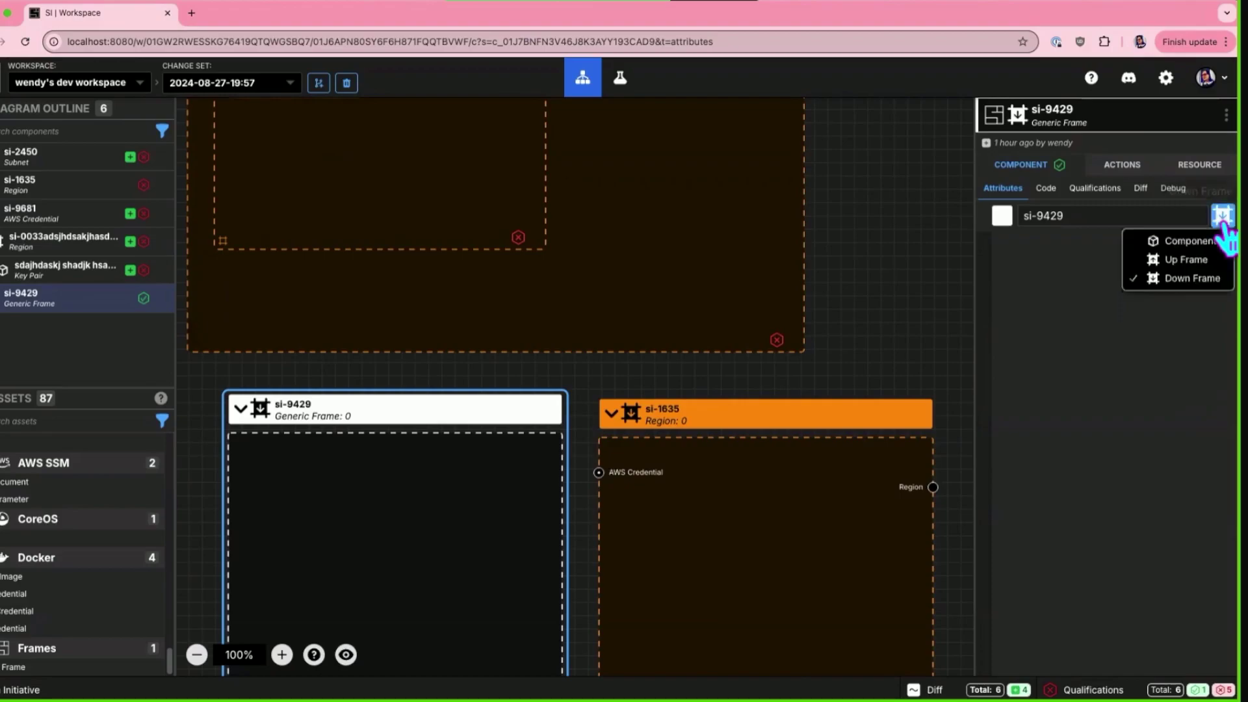
click(1203, 267)
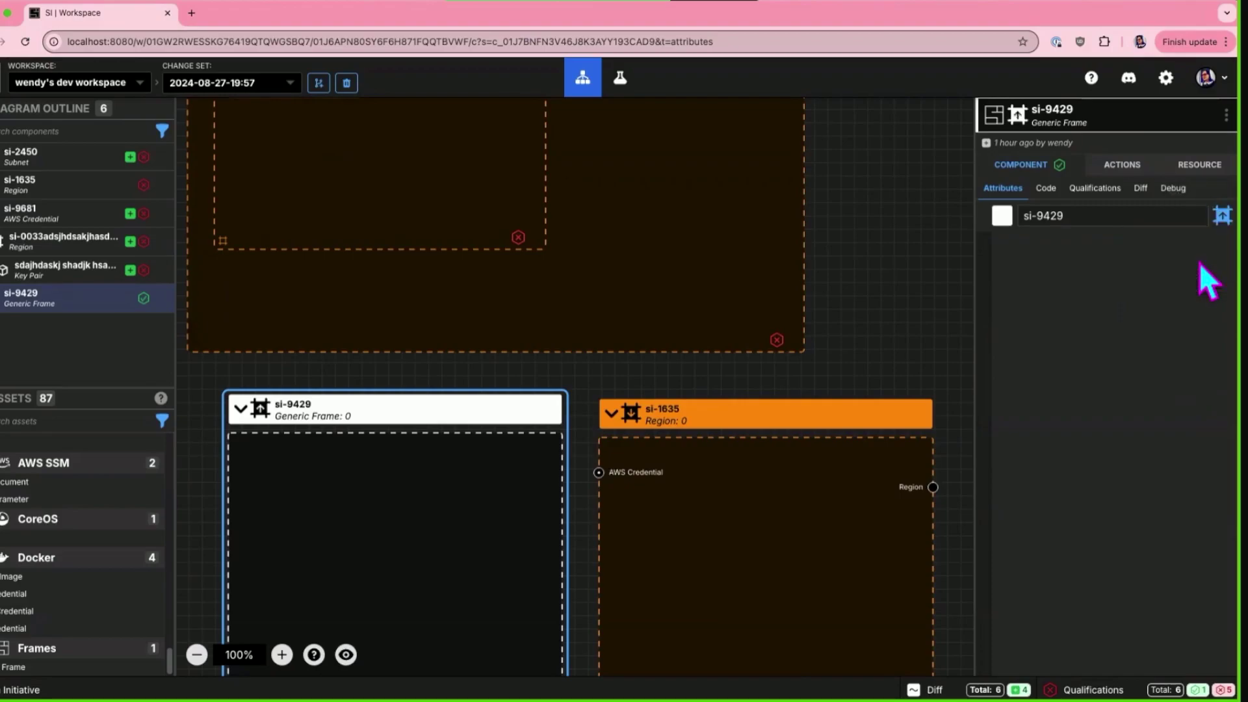
Step: Examine the type options for frame si-9429 in both its attributes and its context menu, leaving the type as is and clearing the selection
click(1222, 220)
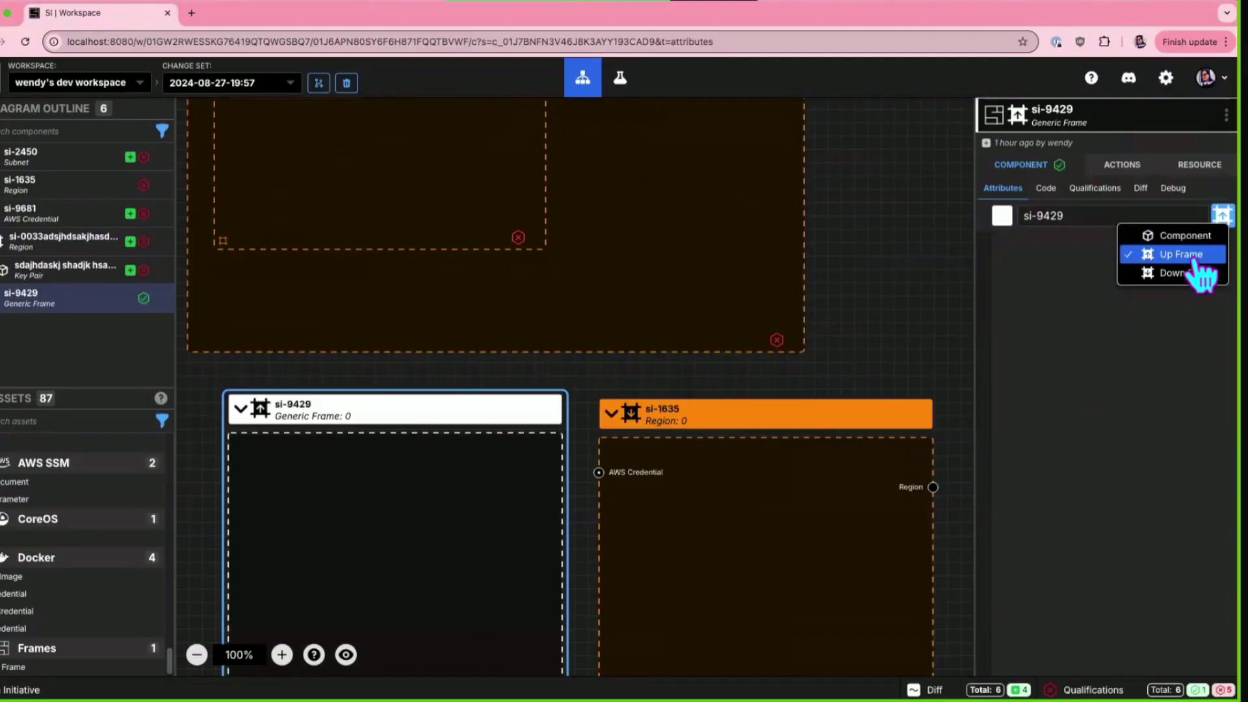
click(1161, 412)
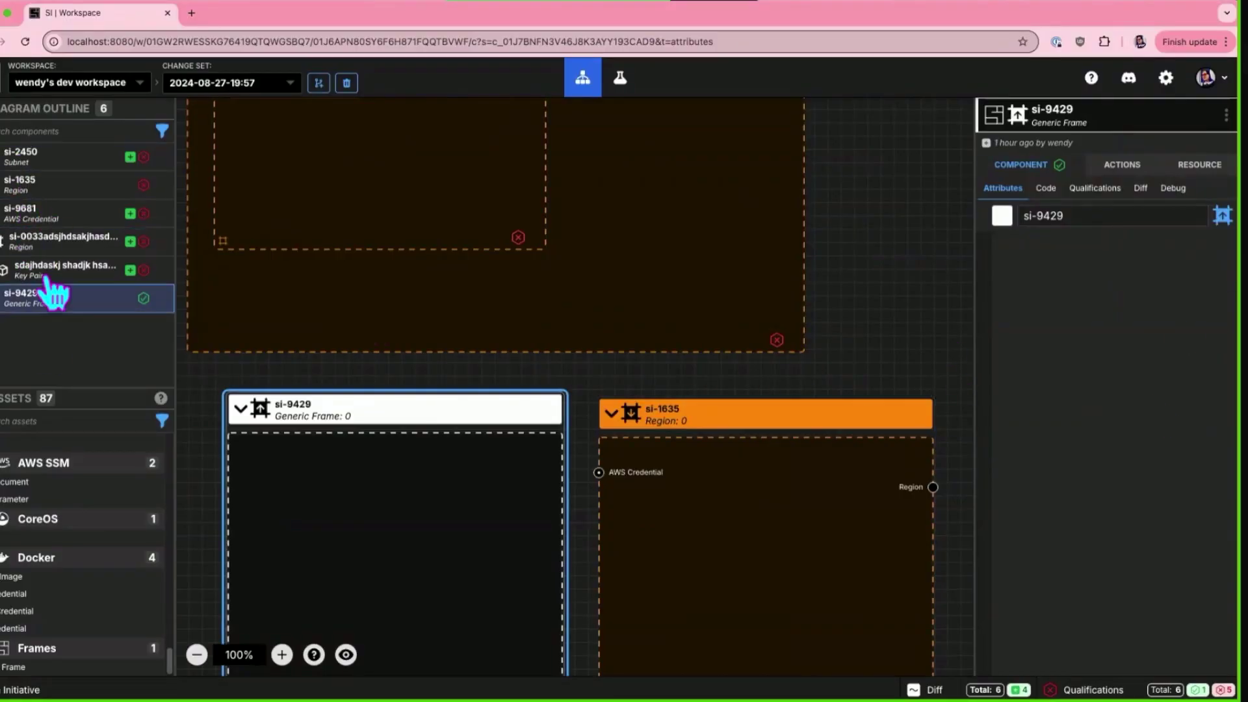
scroll(448, 513, down, 2)
right_click(478, 403)
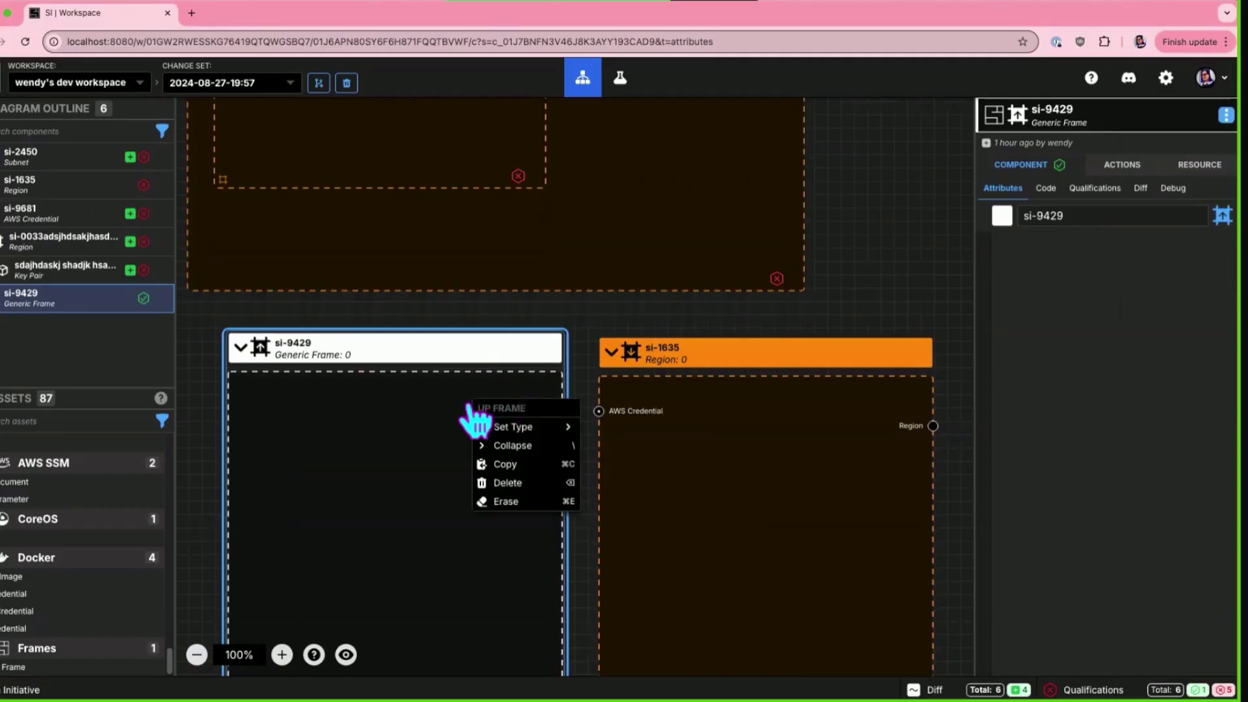
mouse_move(517, 430)
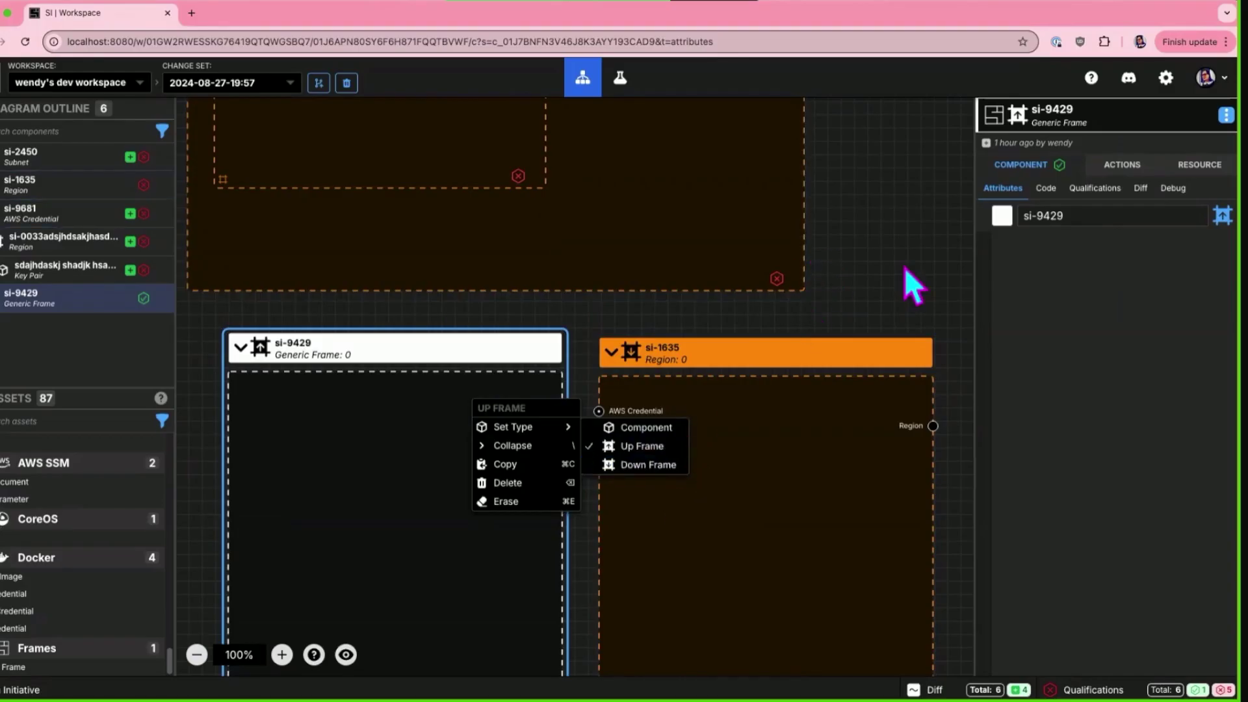
click(905, 306)
click(500, 449)
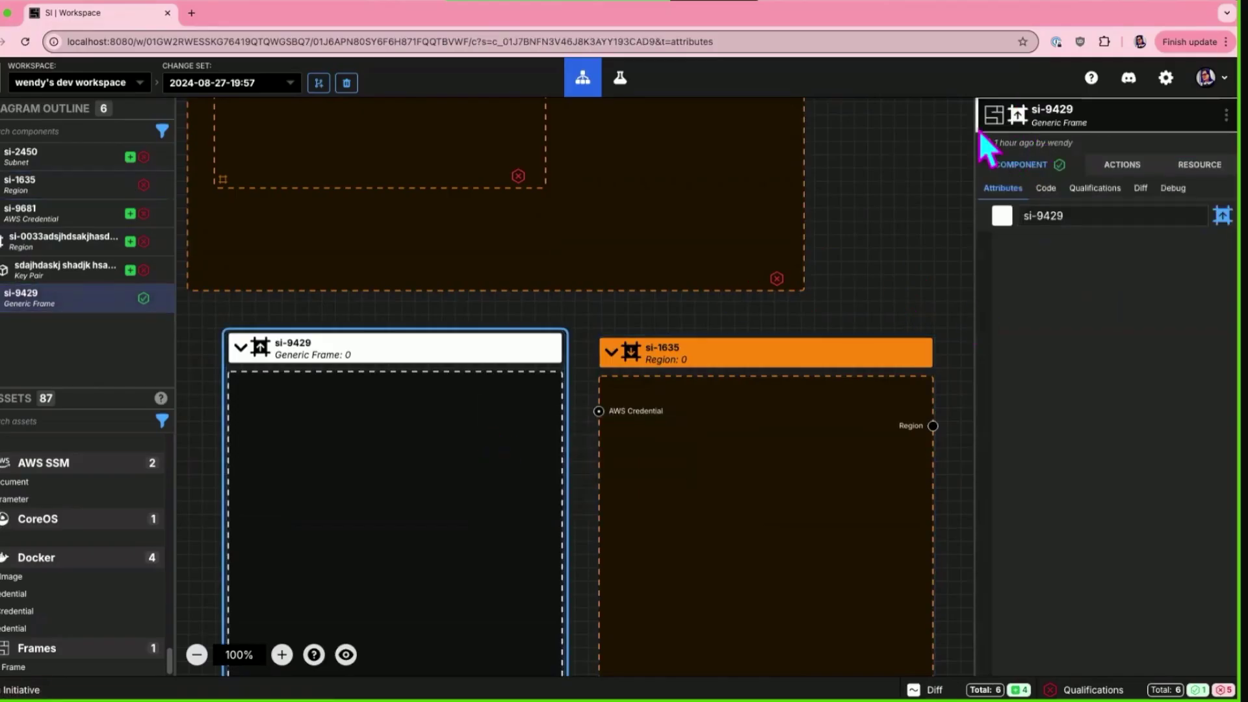
click(899, 240)
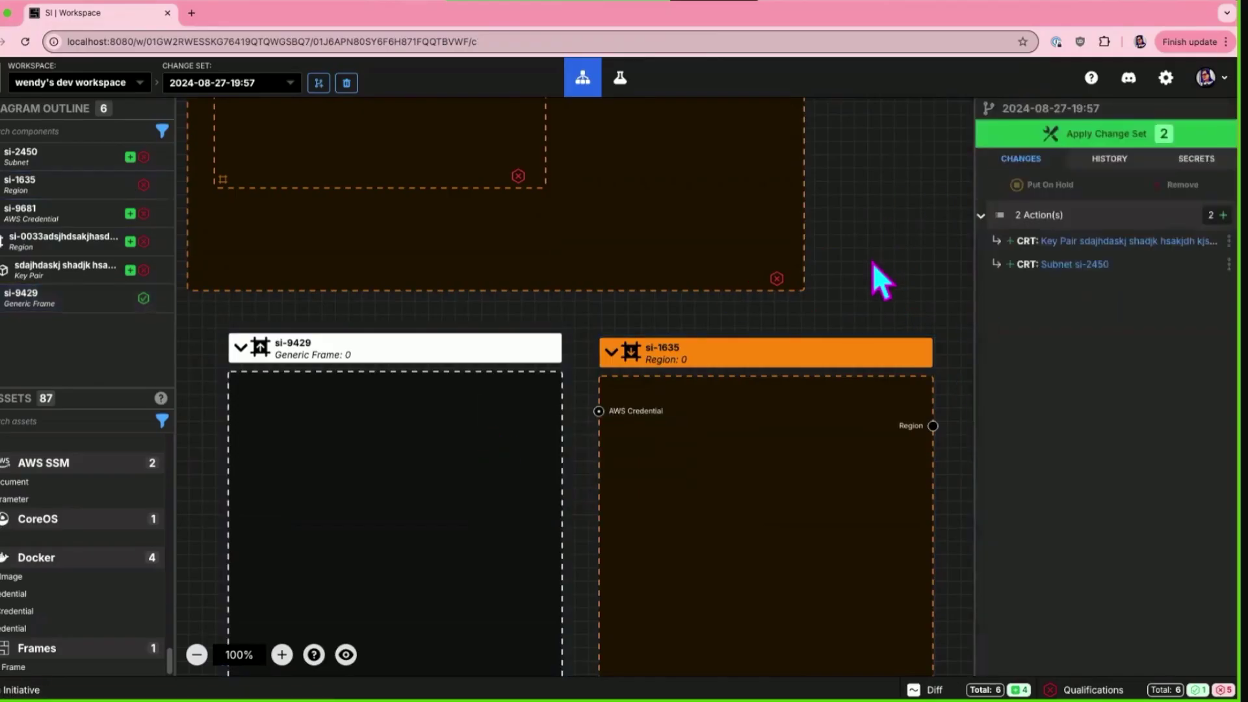
Step: Check the Diagram Controls reference for the shortcuts that collapse frames, and close it
click(314, 654)
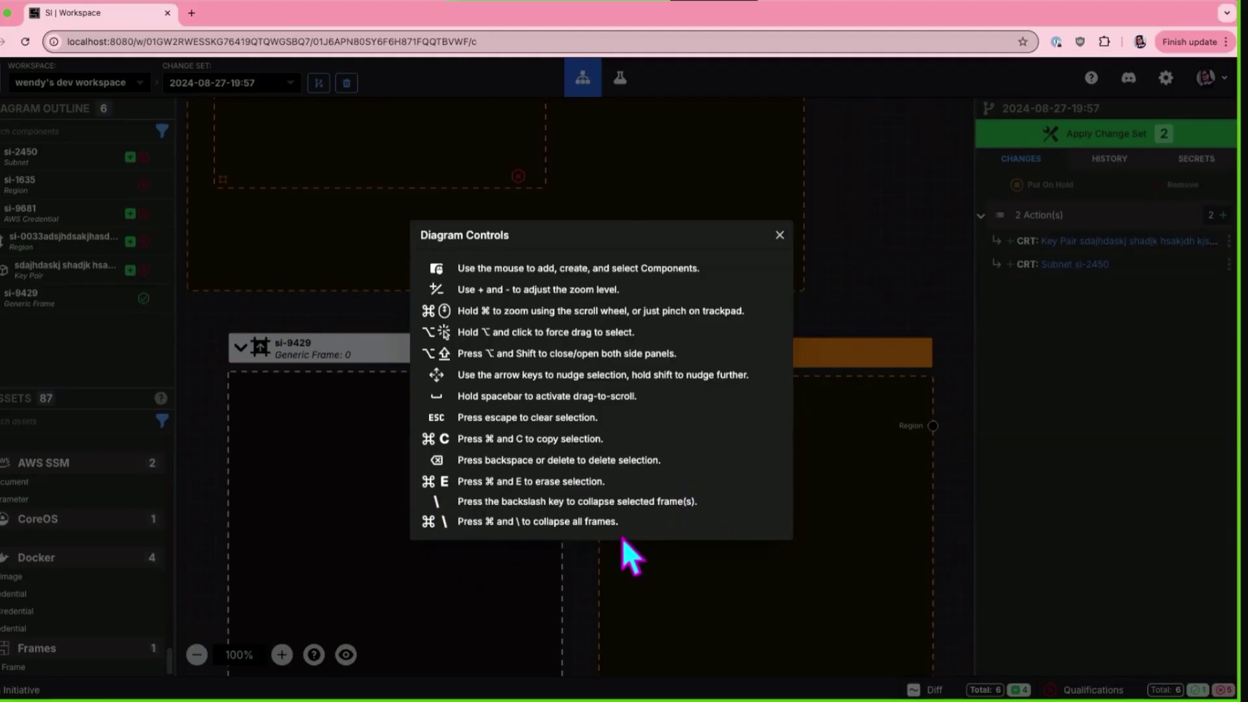
key(Escape)
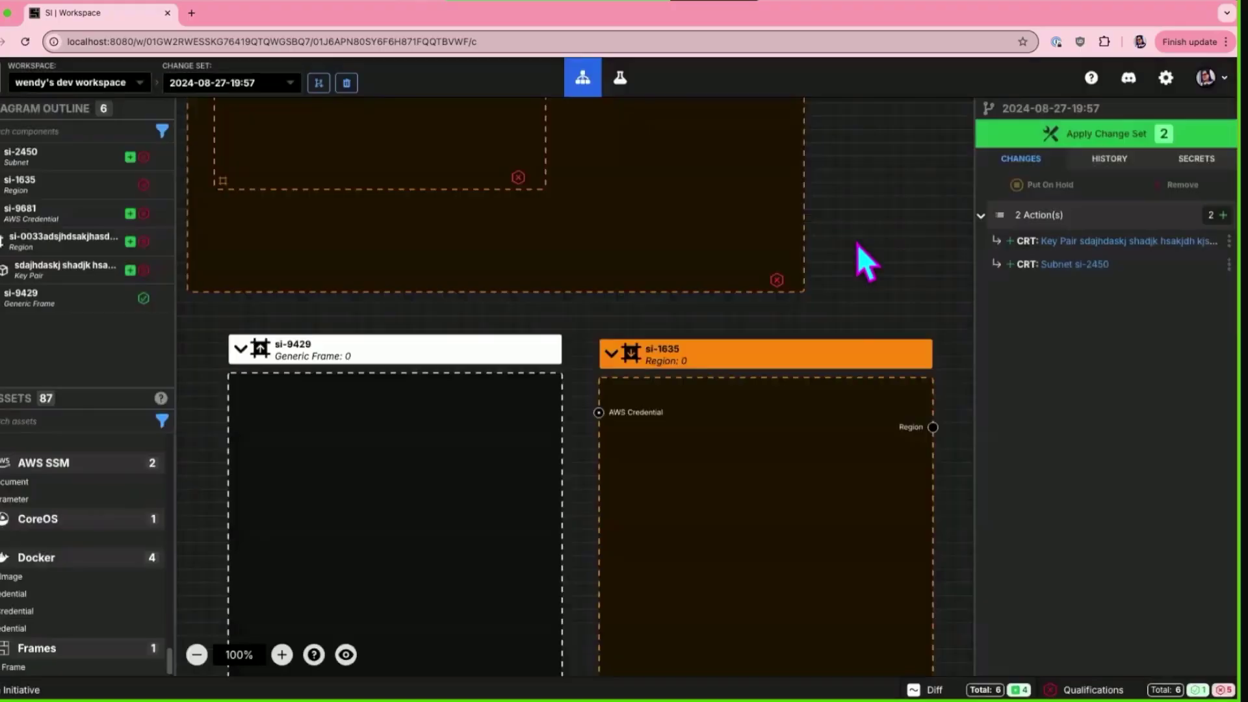
Step: Collapse all frames in the diagram and expand them again
key(super+backslash)
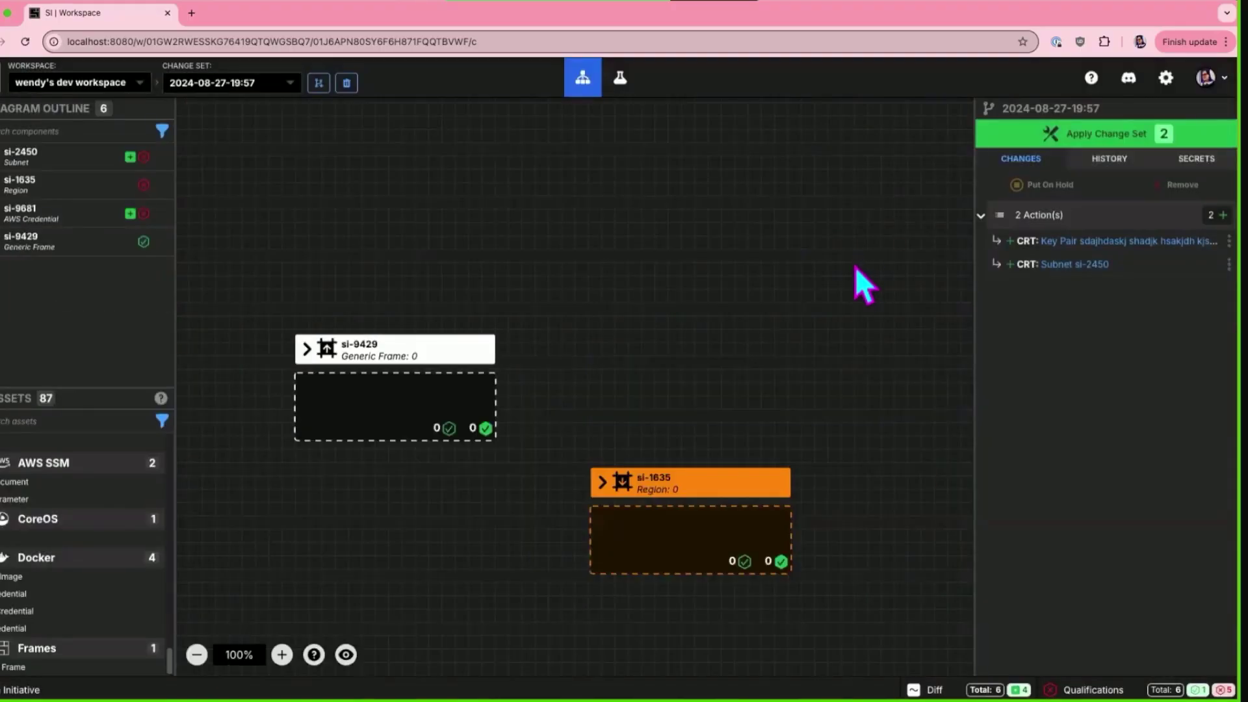
scroll(830, 306, down, 4)
scroll(831, 305, up, 5)
scroll(812, 325, down, 7)
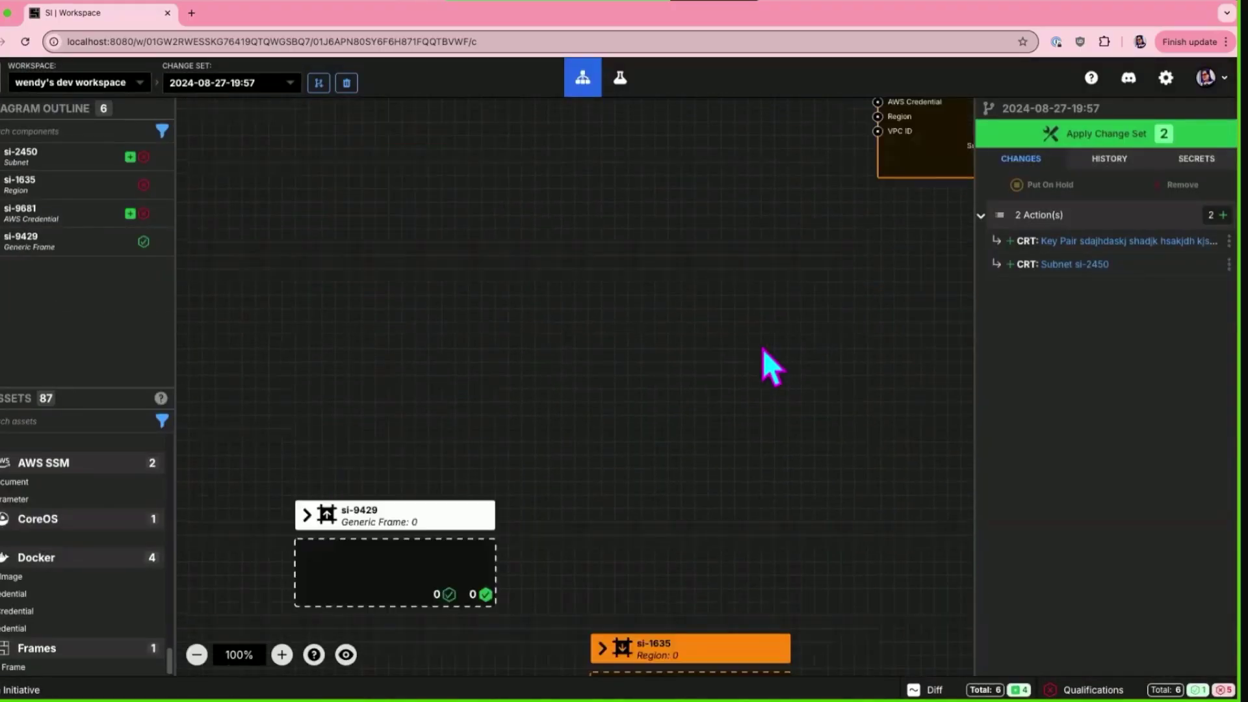
key(super+backslash)
Step: Collapse the region frame si-1635 and the generic frame si-9429 together, expand them again and clear the selection
click(777, 571)
shift+click(442, 572)
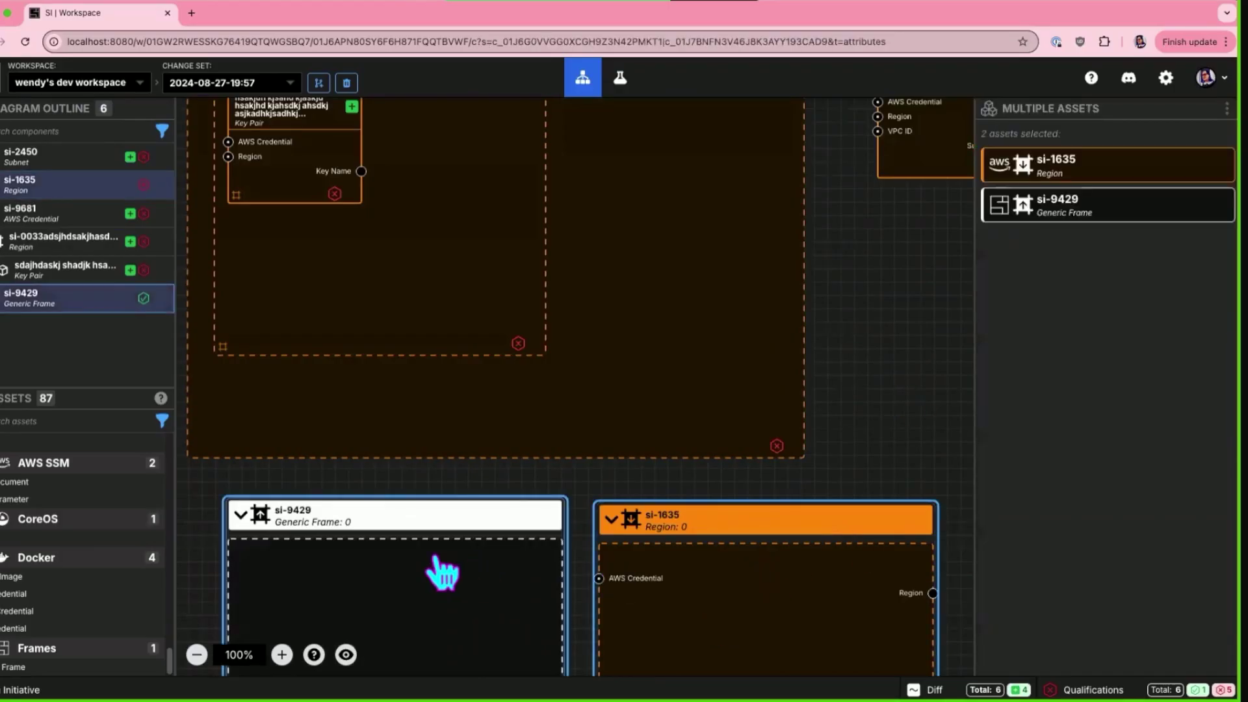
key(super+backslash)
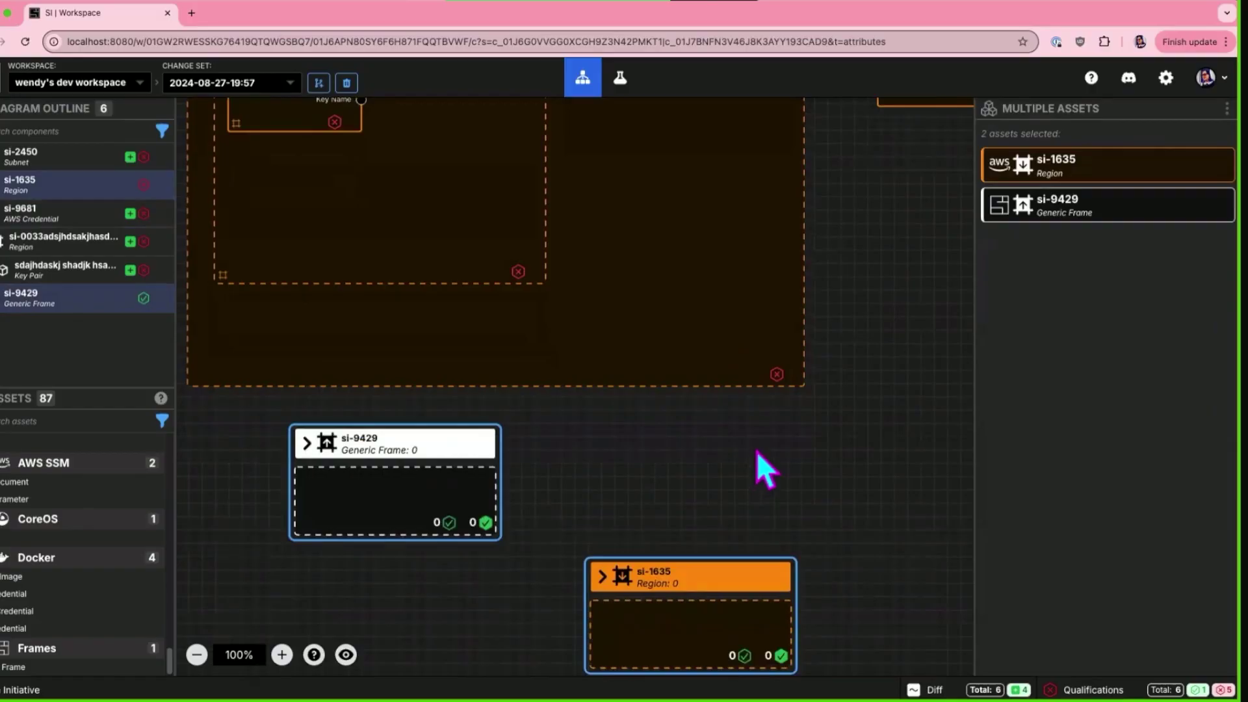
key(super+backslash)
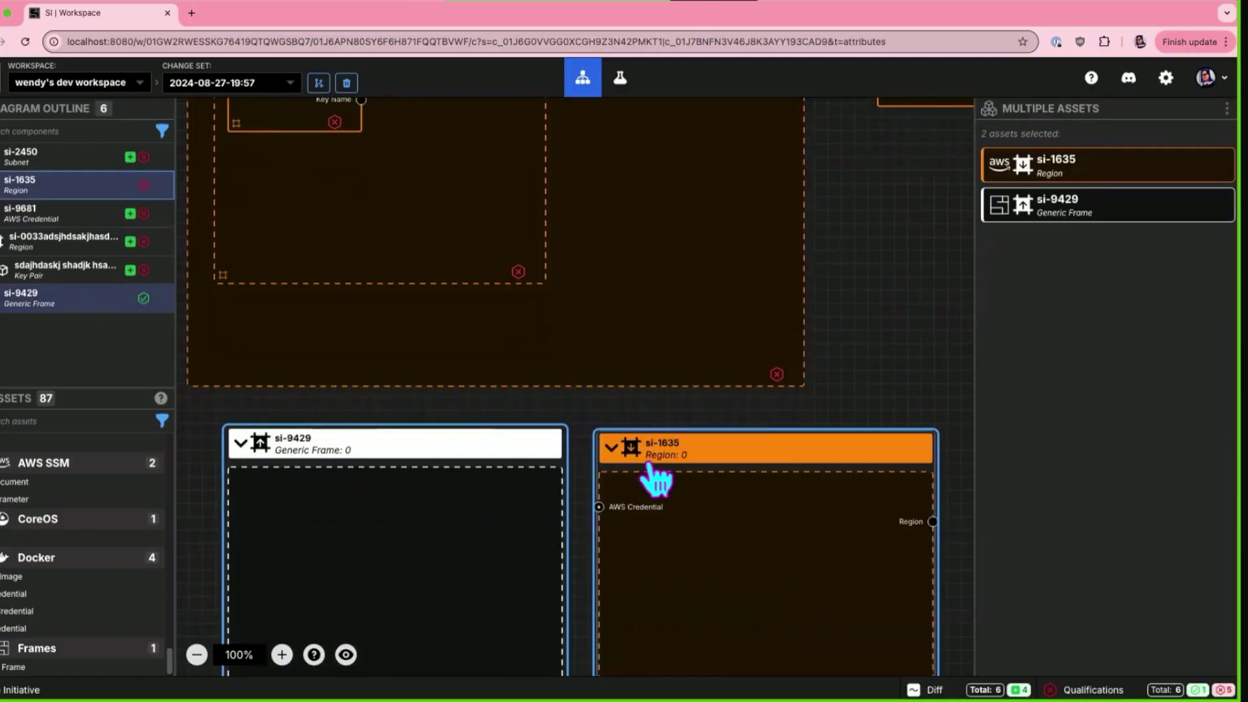
key(Escape)
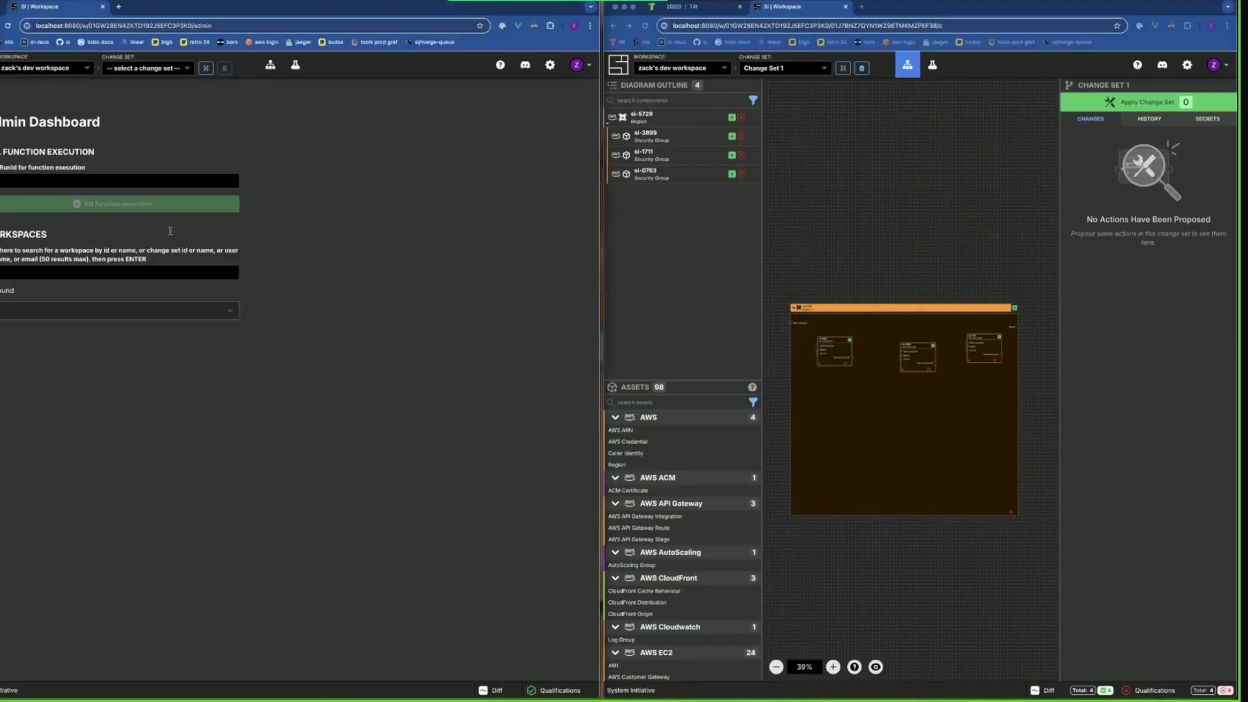
click(49, 274)
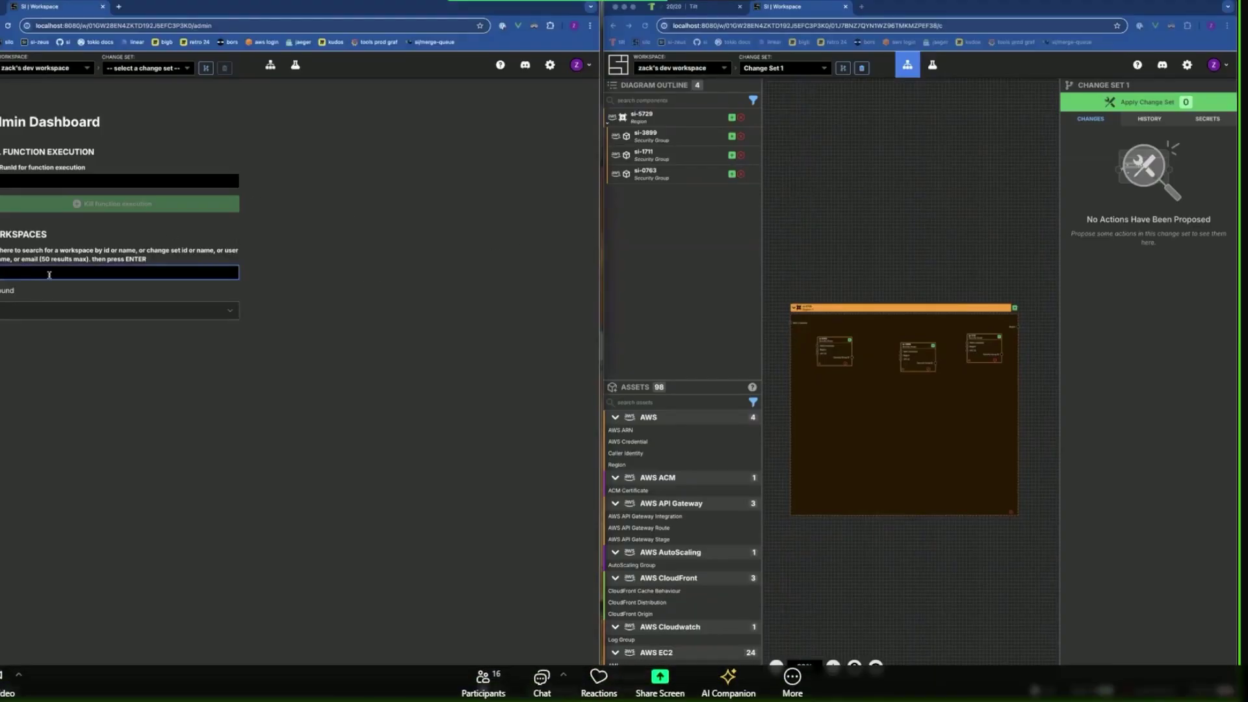
text(systeminit.com)
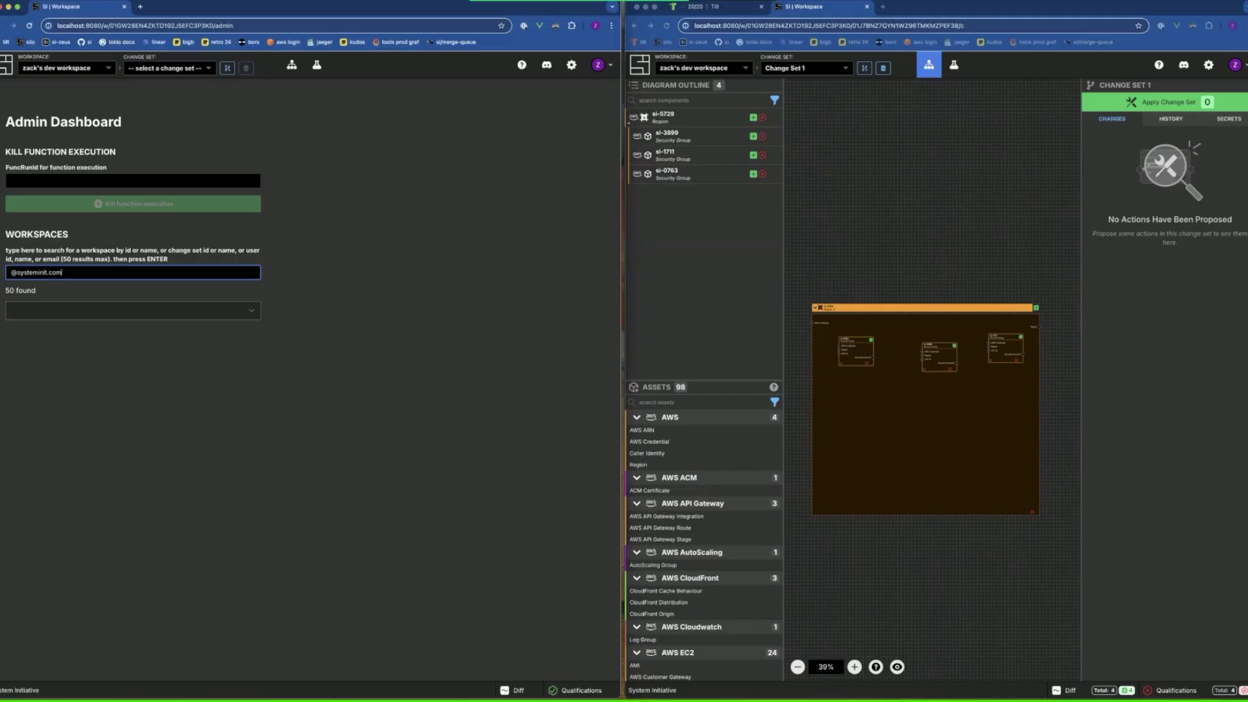
key(Return)
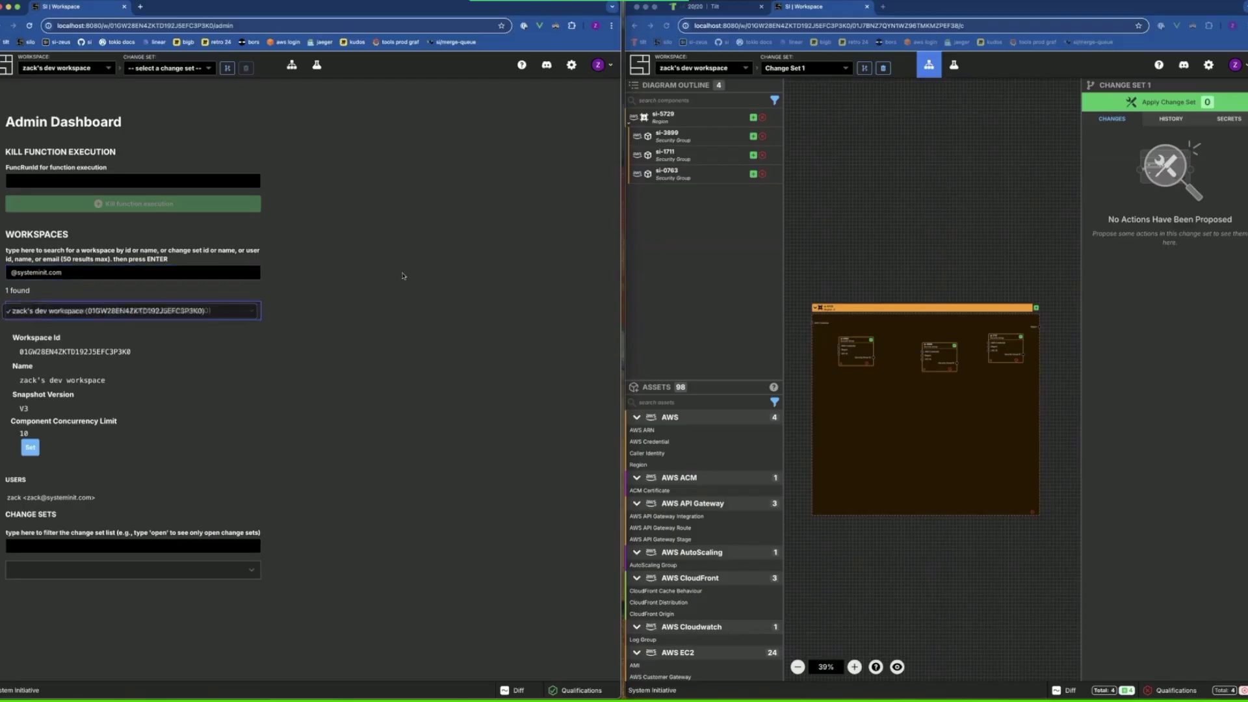
click(186, 416)
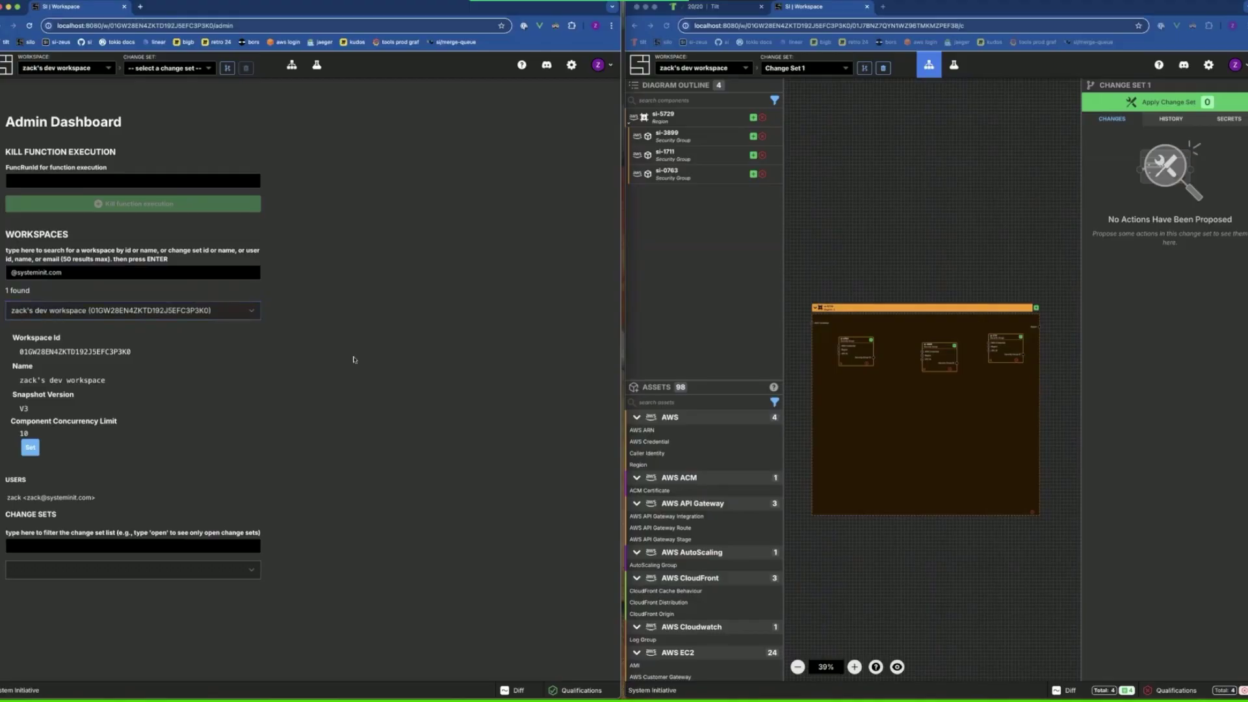
Step: Reset the selected workspace's component concurrency limit to the default by leaving its value blank
click(30, 448)
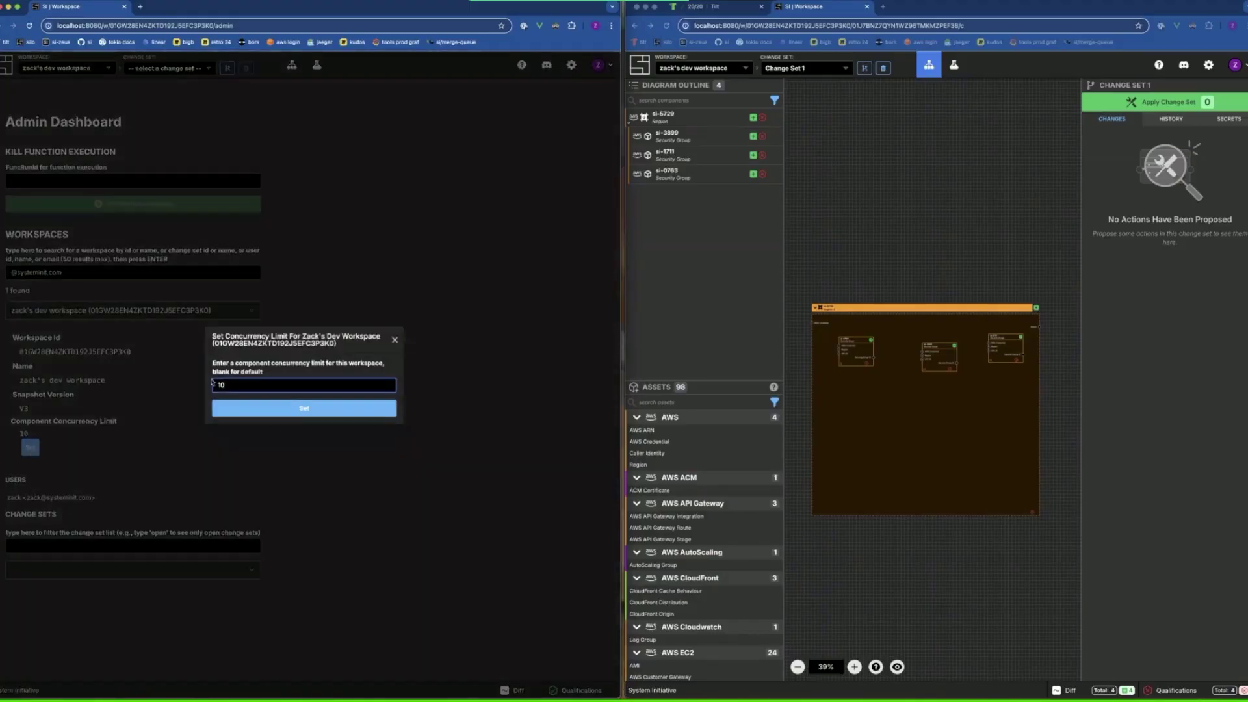
key(BackSpace)
click(270, 410)
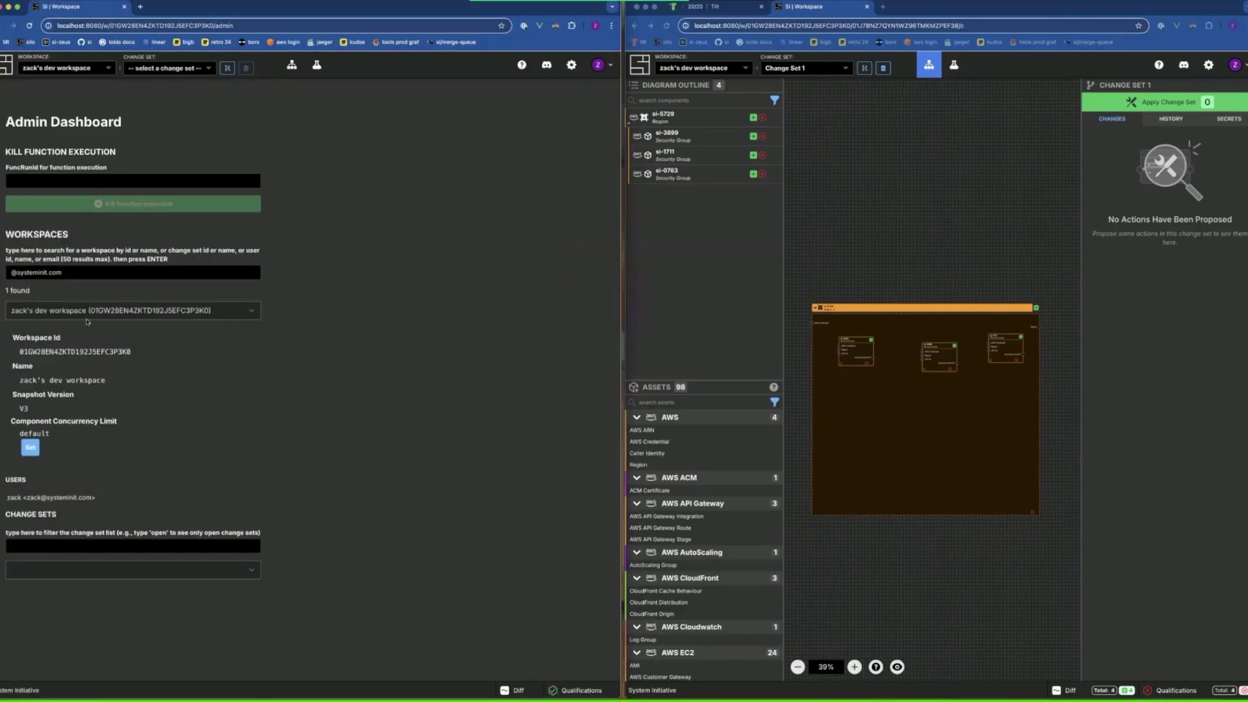
Step: Copy the workspace ID from the workspace details and use it as the workspace search term
double_click(95, 359)
key(ctrl+c)
click(117, 182)
triple_click(86, 270)
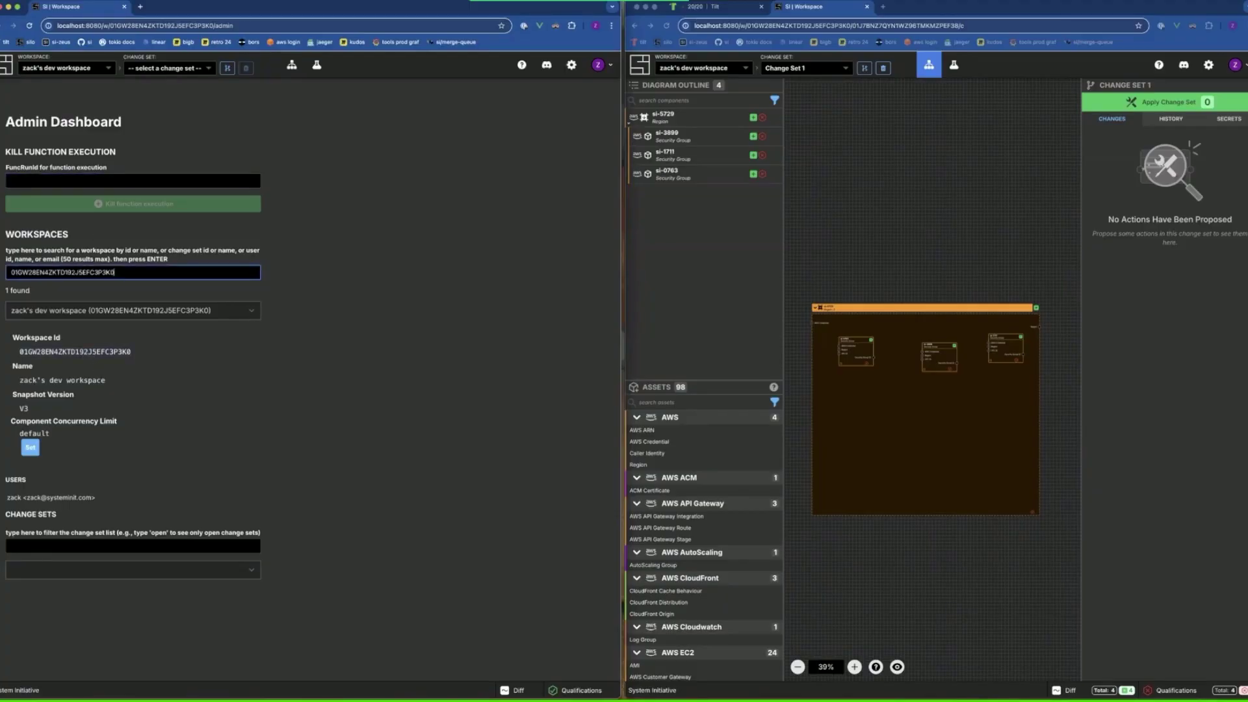
key(ctrl+v)
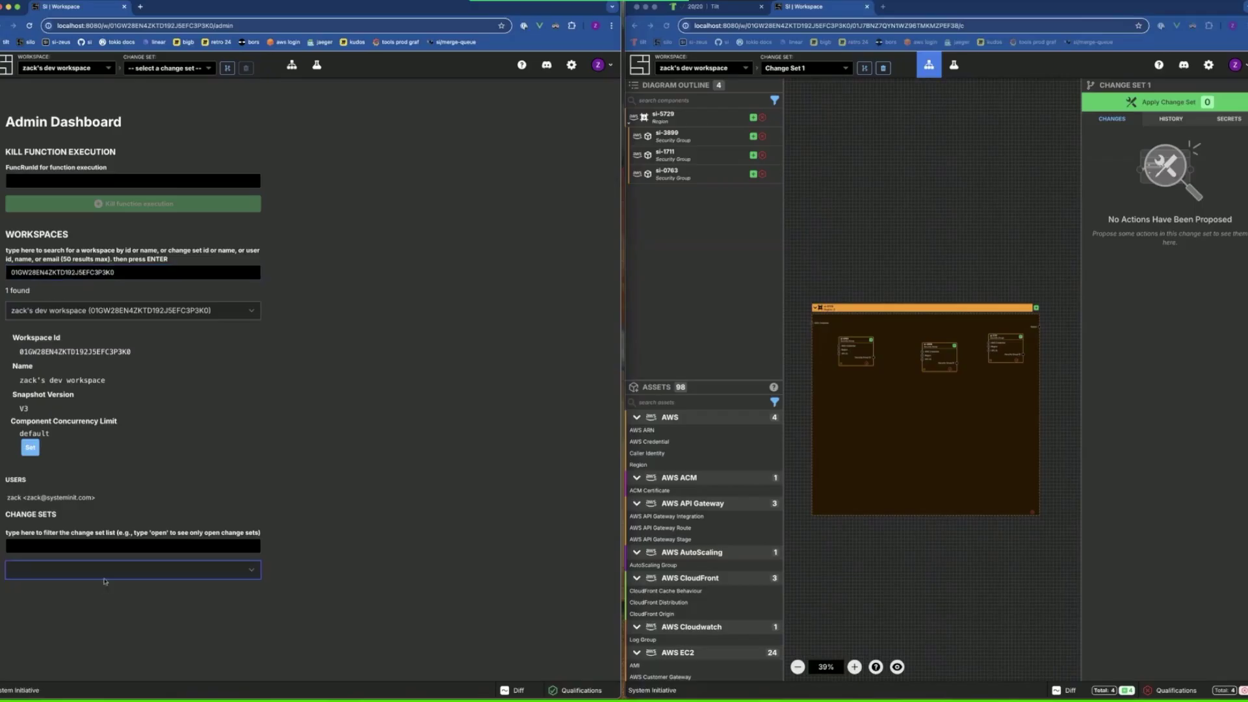
Step: Select Change Set 1 from the workspace's change sets and highlight its change set ID
click(102, 577)
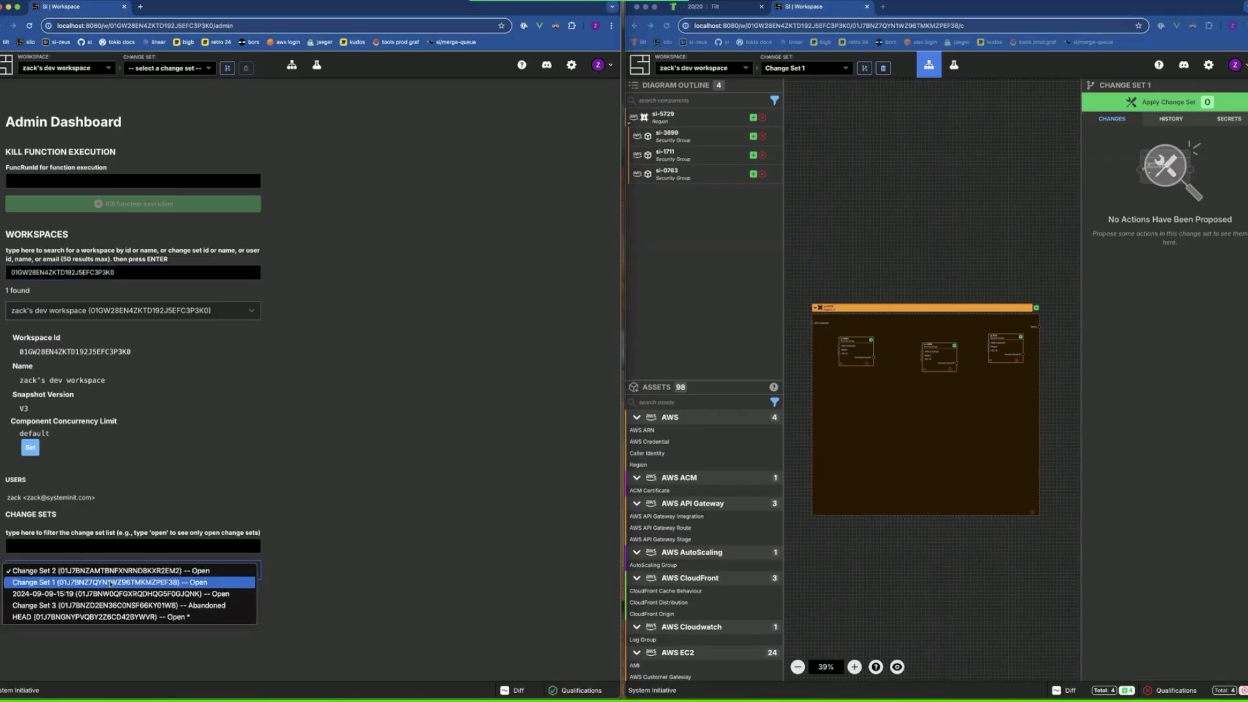
click(111, 583)
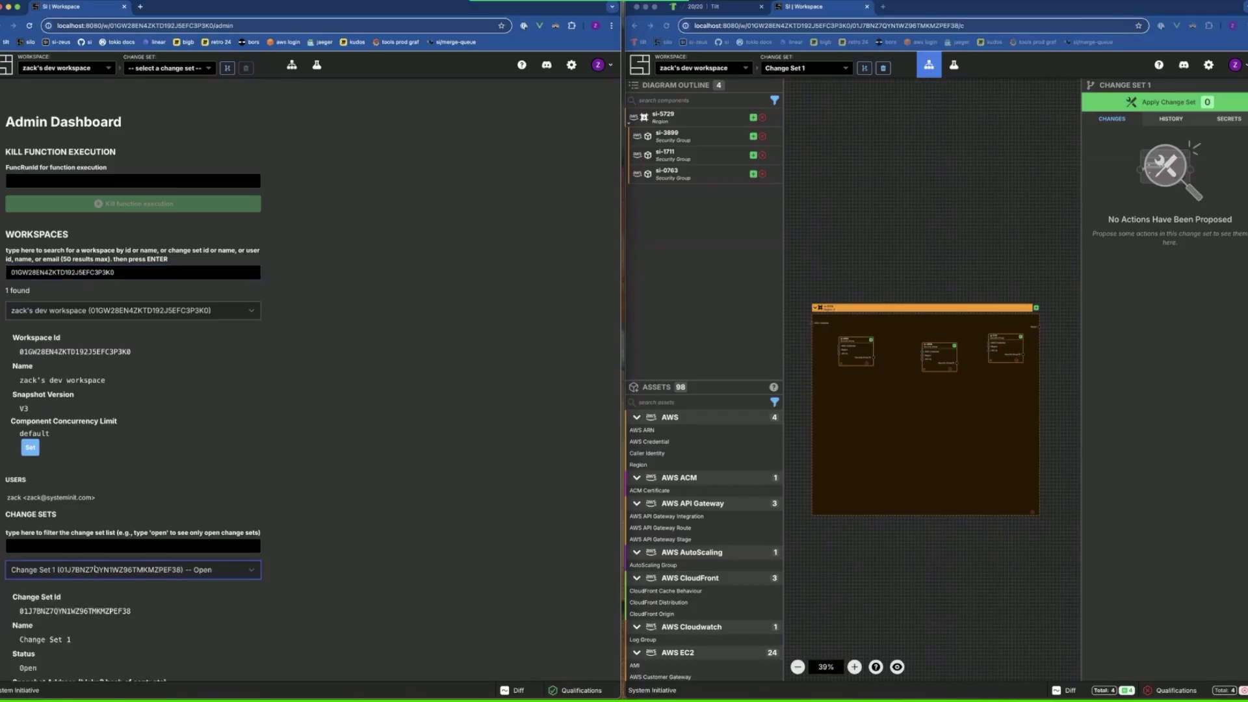
scroll(124, 568, down, 1)
double_click(97, 571)
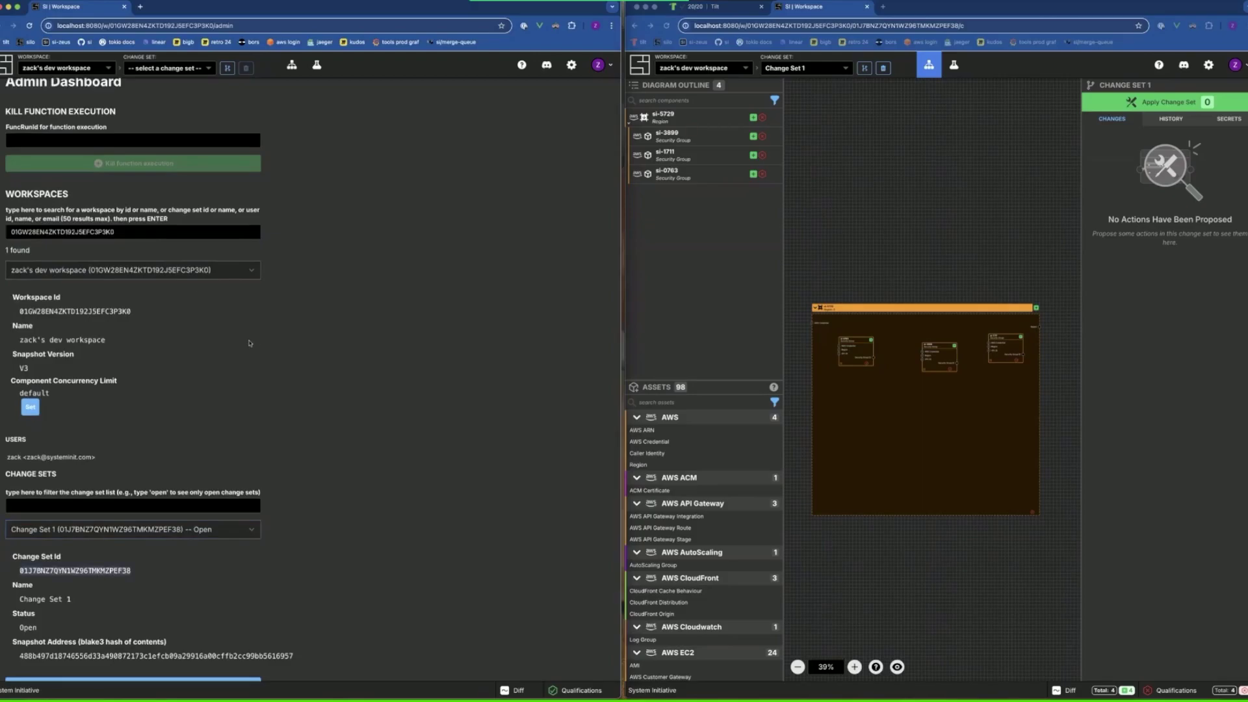
Step: Search the workspaces by the snapshot address of Change Set 1 in place of the workspace ID
double_click(140, 238)
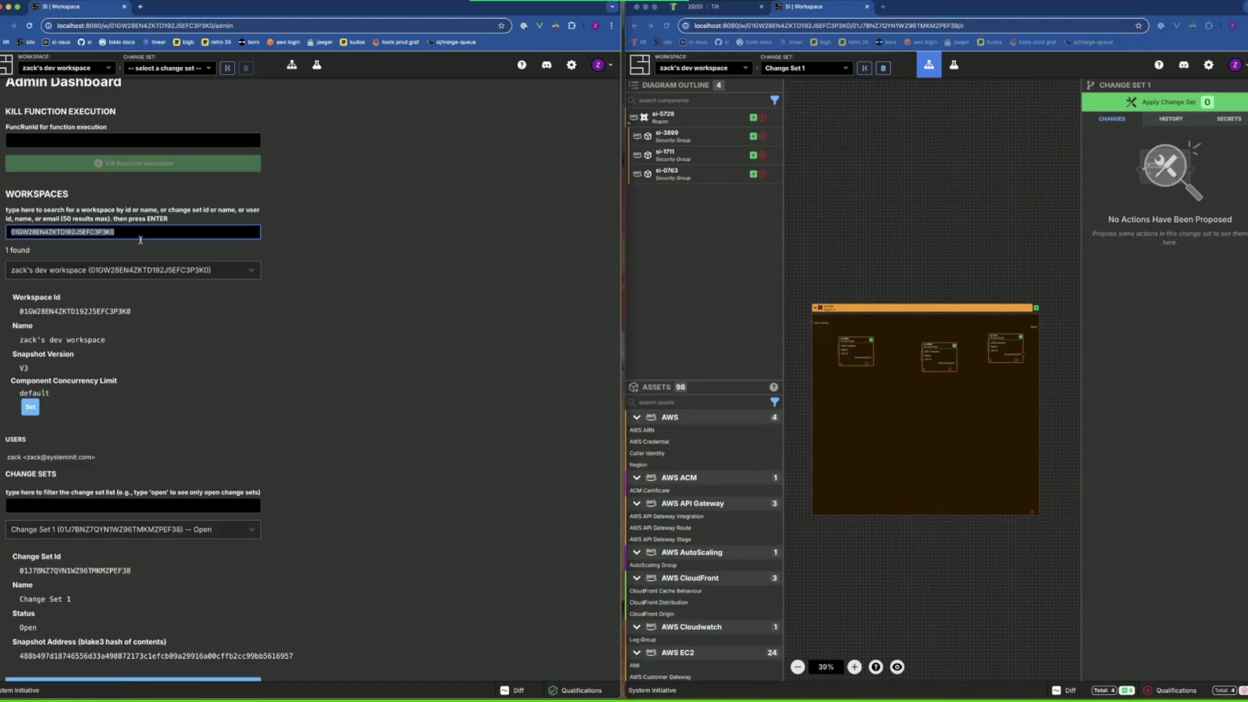
double_click(168, 656)
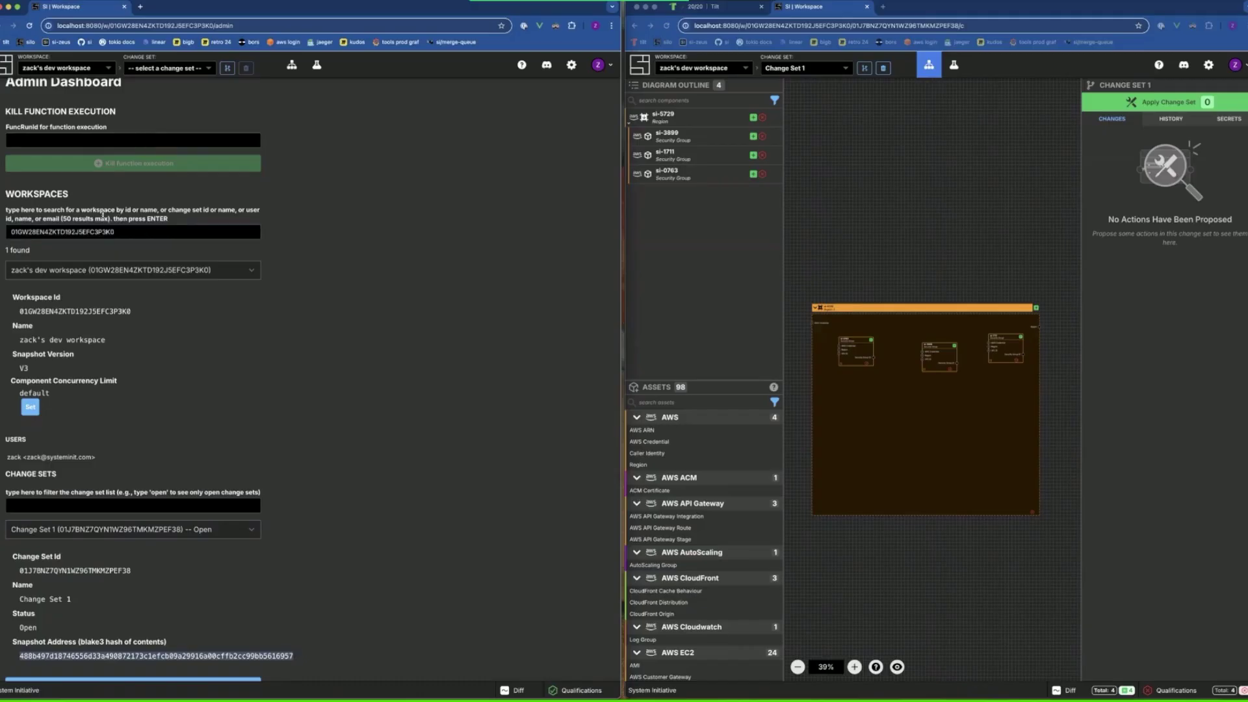
triple_click(109, 231)
text(488b497d18746556d33a490872173c1efcb09a29916a00cffb2cc99bb5616957)
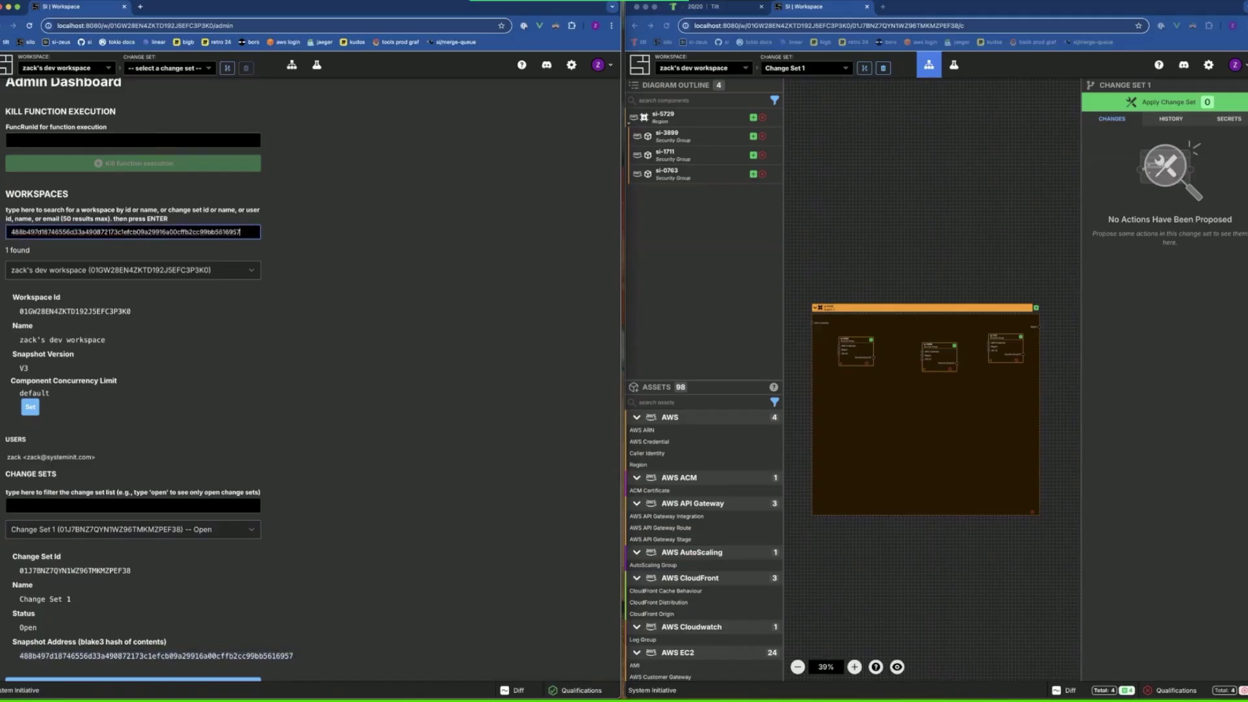
key(Return)
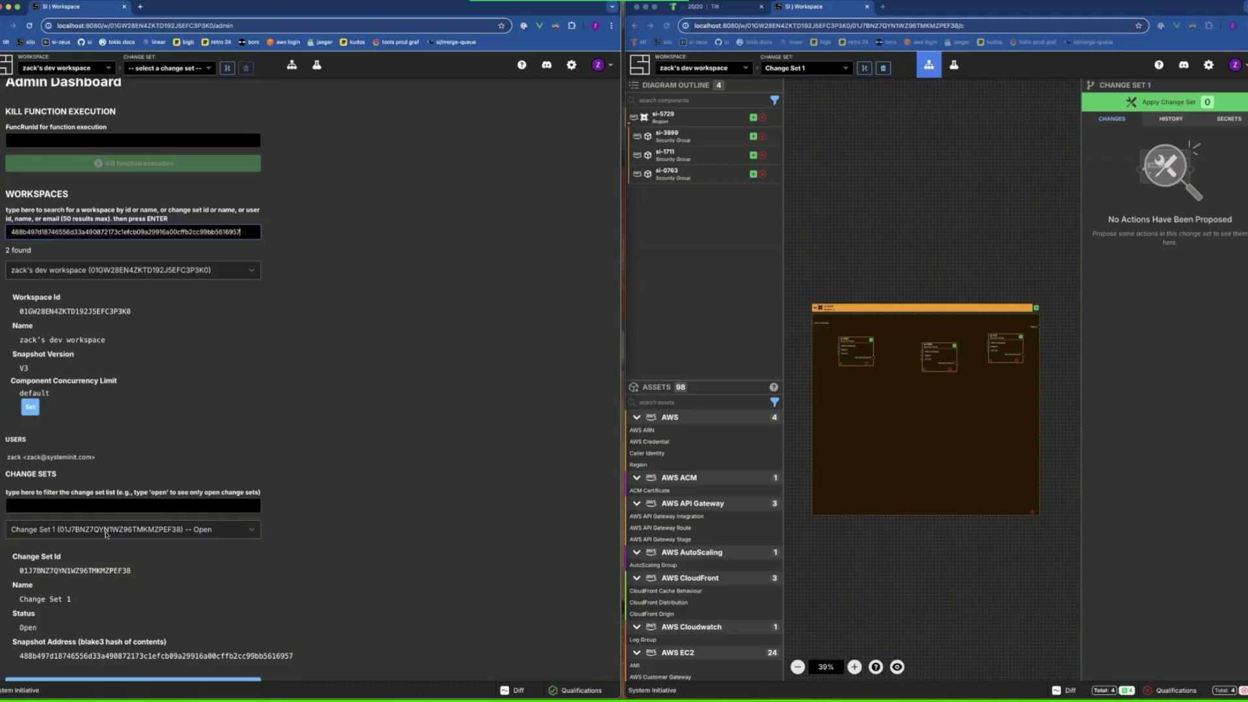
Step: Show Change Set 2 in the diagram window, and save Change Set 1's snapshot to Downloads as changeset_1.snapshot
scroll(106, 534, down, 2)
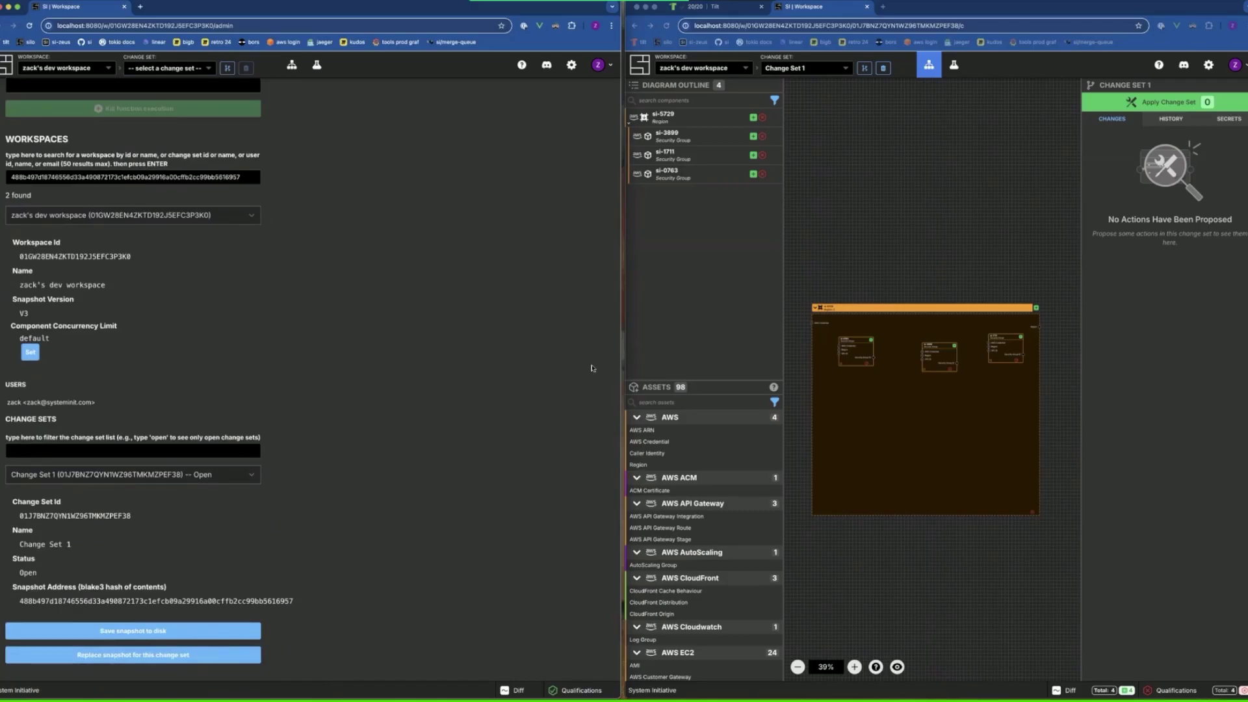
click(660, 256)
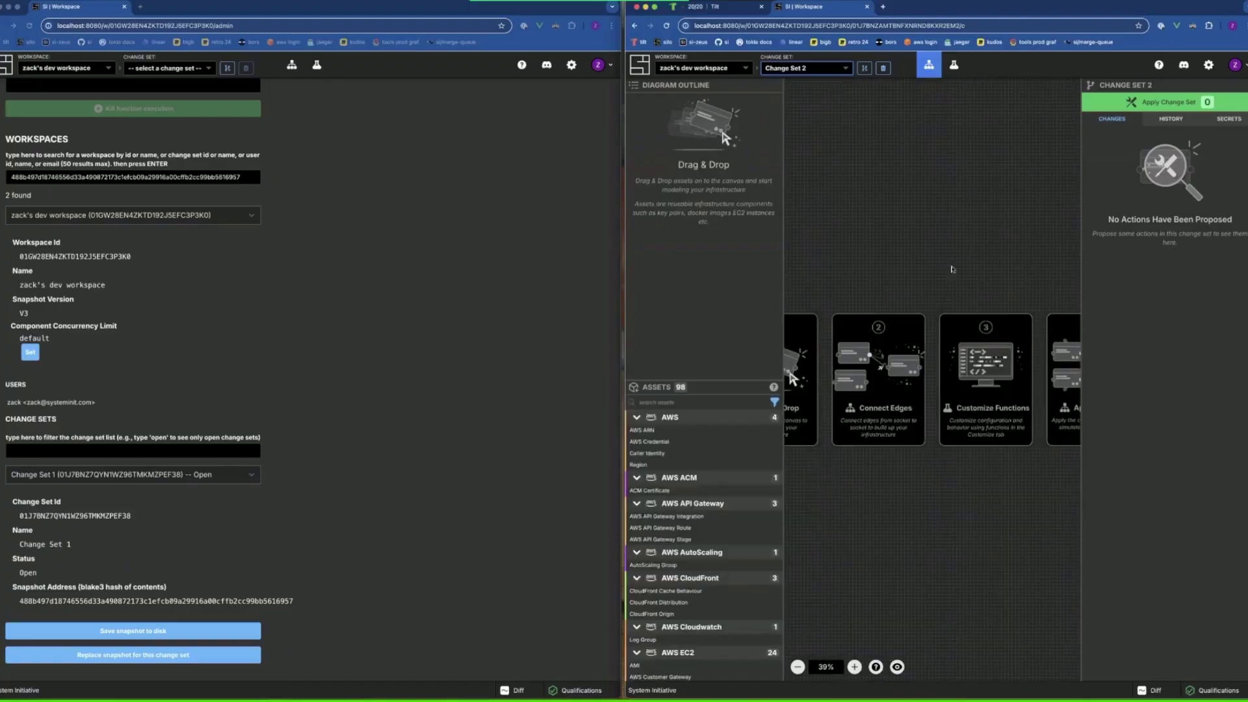
click(151, 623)
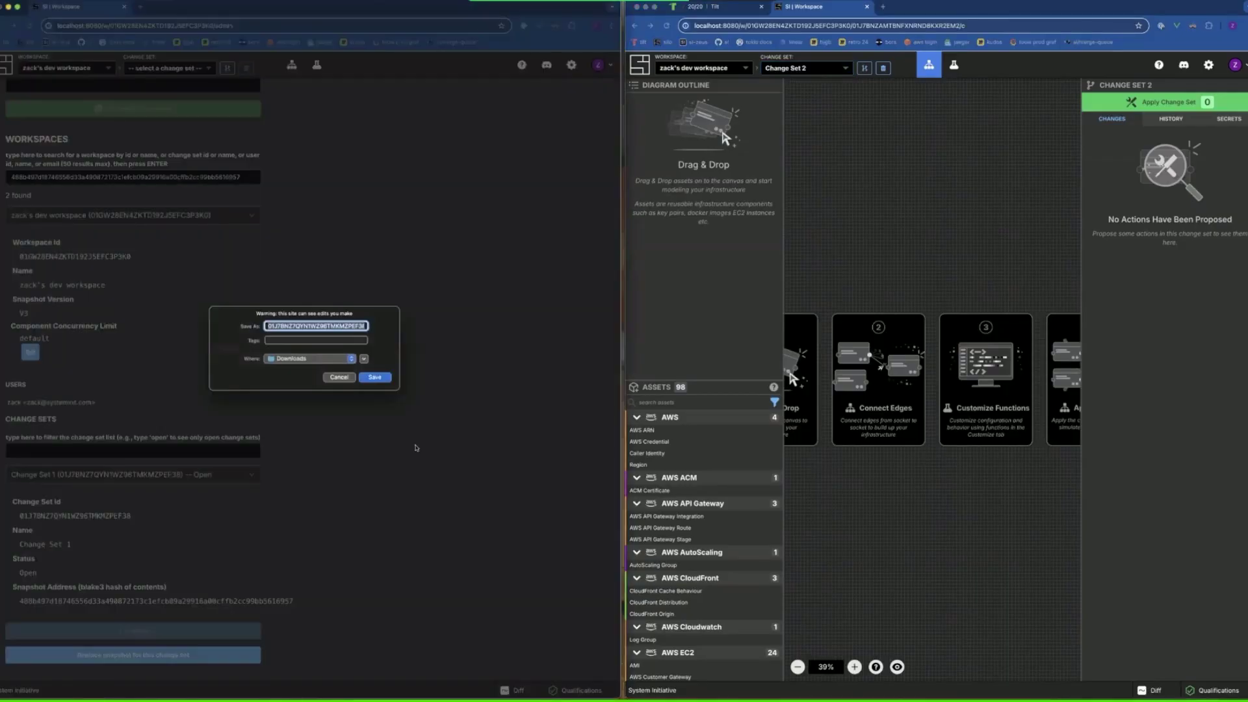
text(changeset_1.snapshot)
click(385, 380)
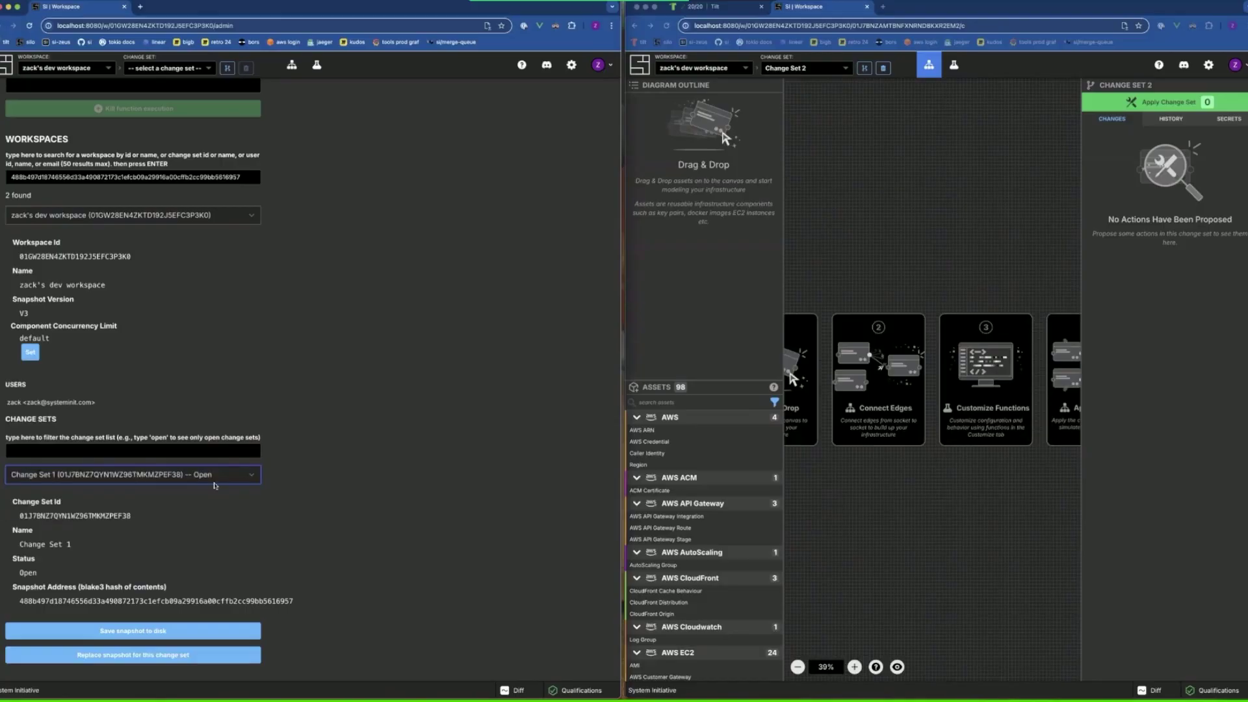
Step: Replace Change Set 2's snapshot in the Admin Dashboard with changeset_1.snapshot and reload the diagram page
click(206, 656)
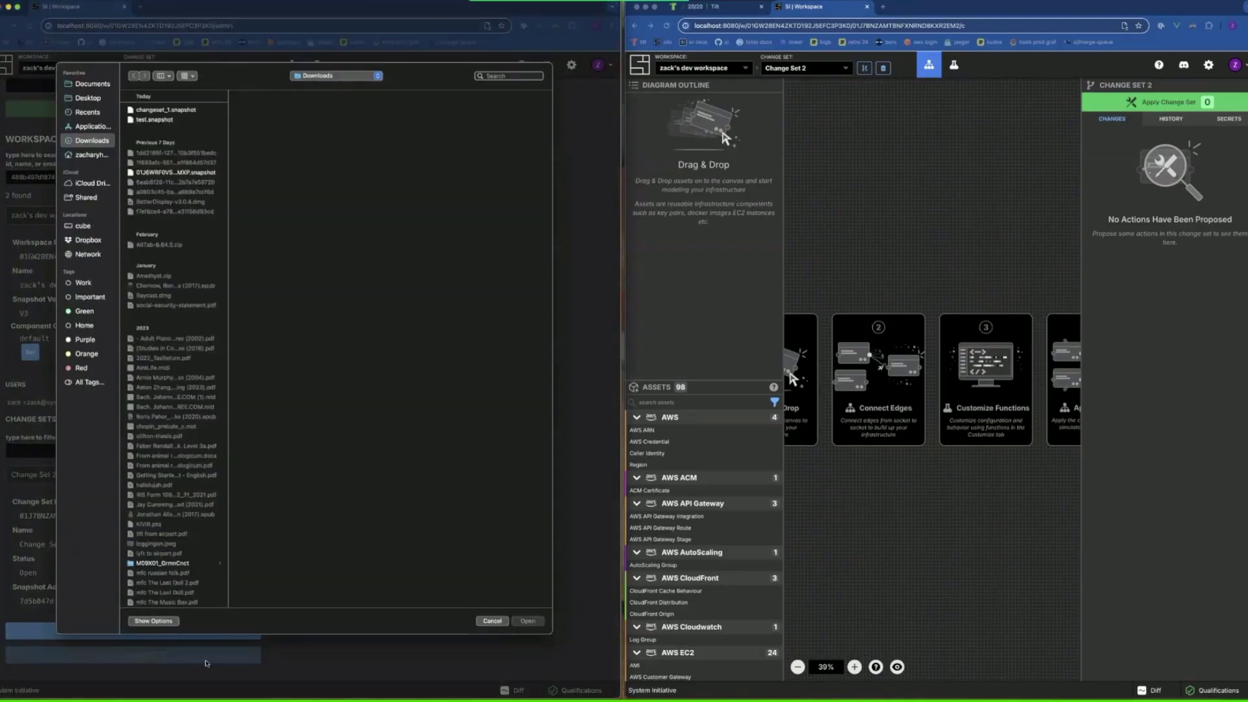
click(168, 111)
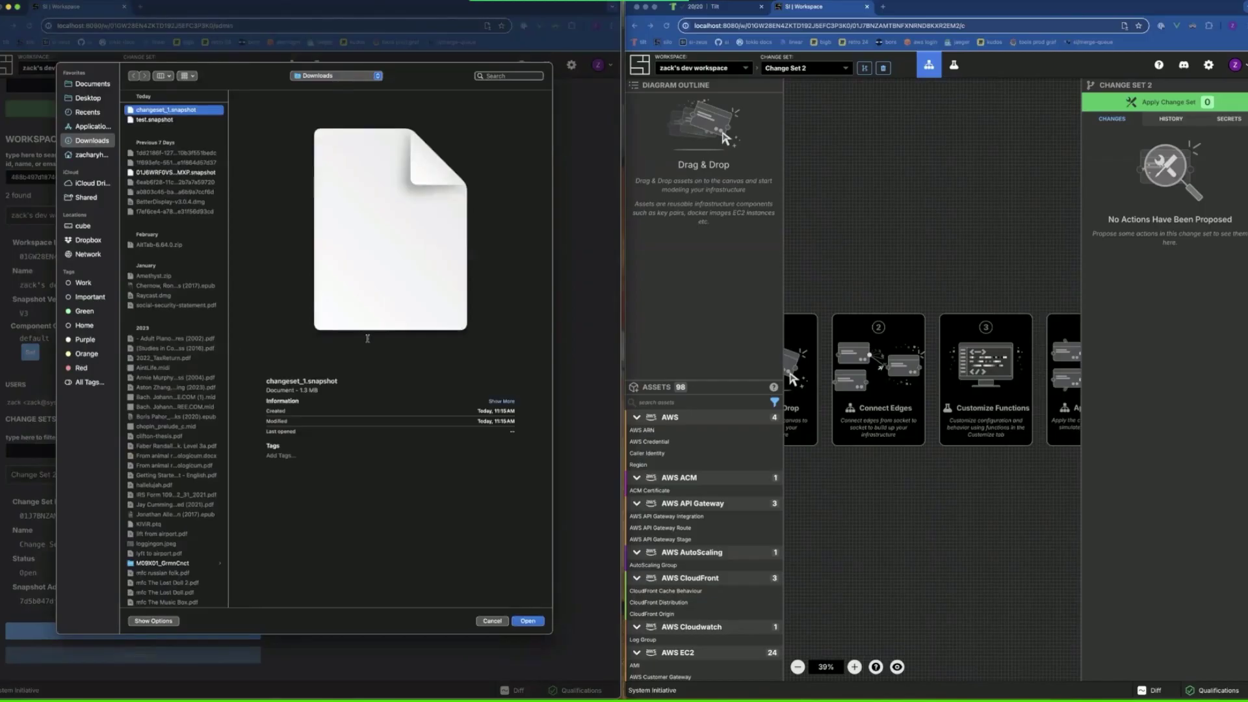
click(529, 620)
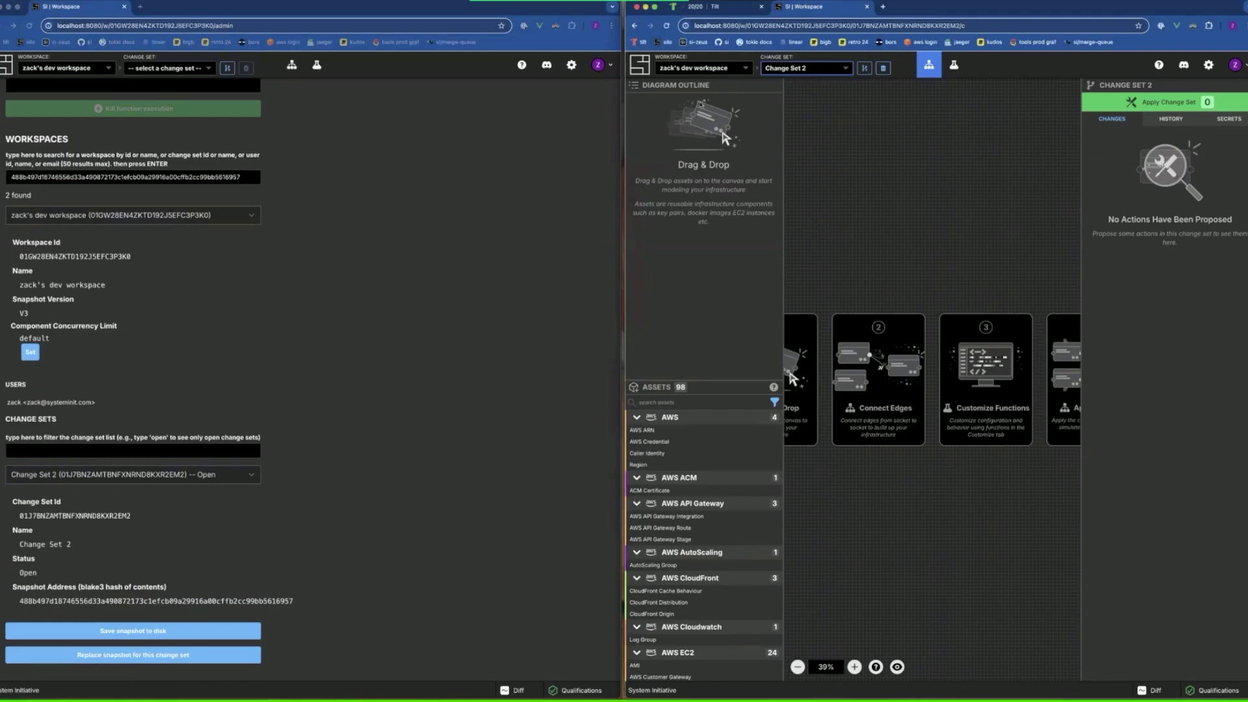
click(665, 26)
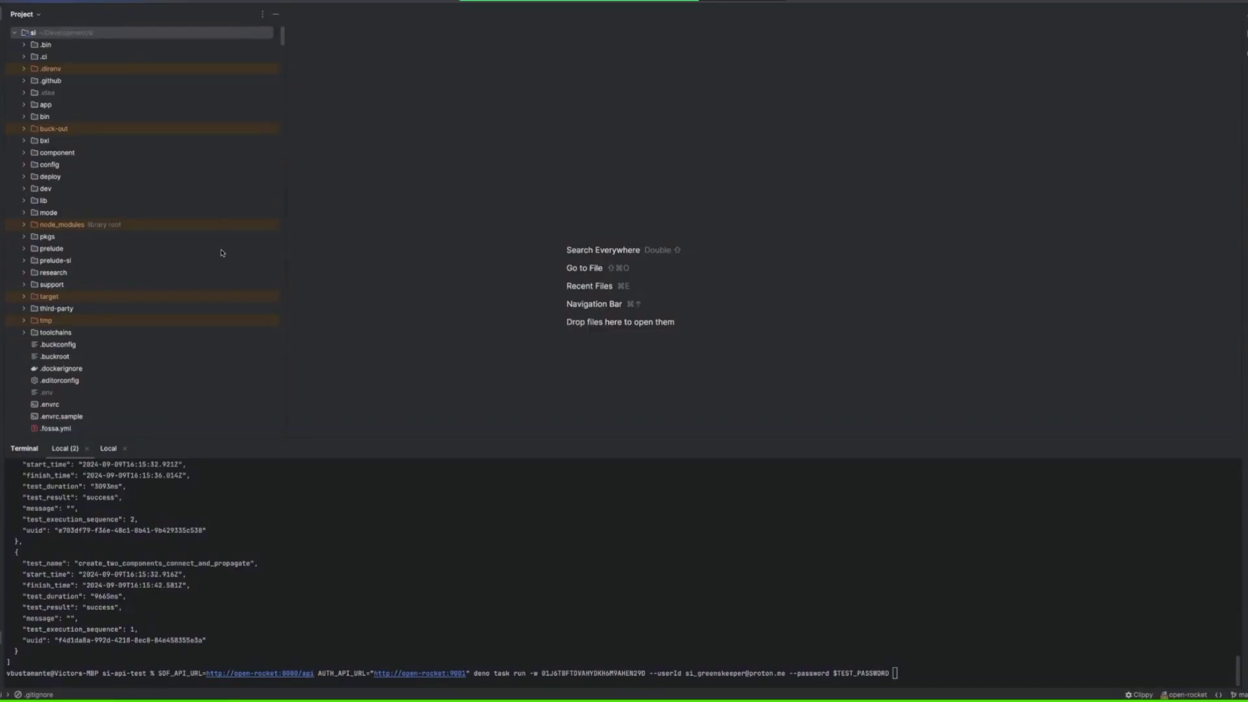
Step: Examine the SDF and auth API URLs and the user ID argument in the deno test command, and view the Test User role in Auth0
click(335, 280)
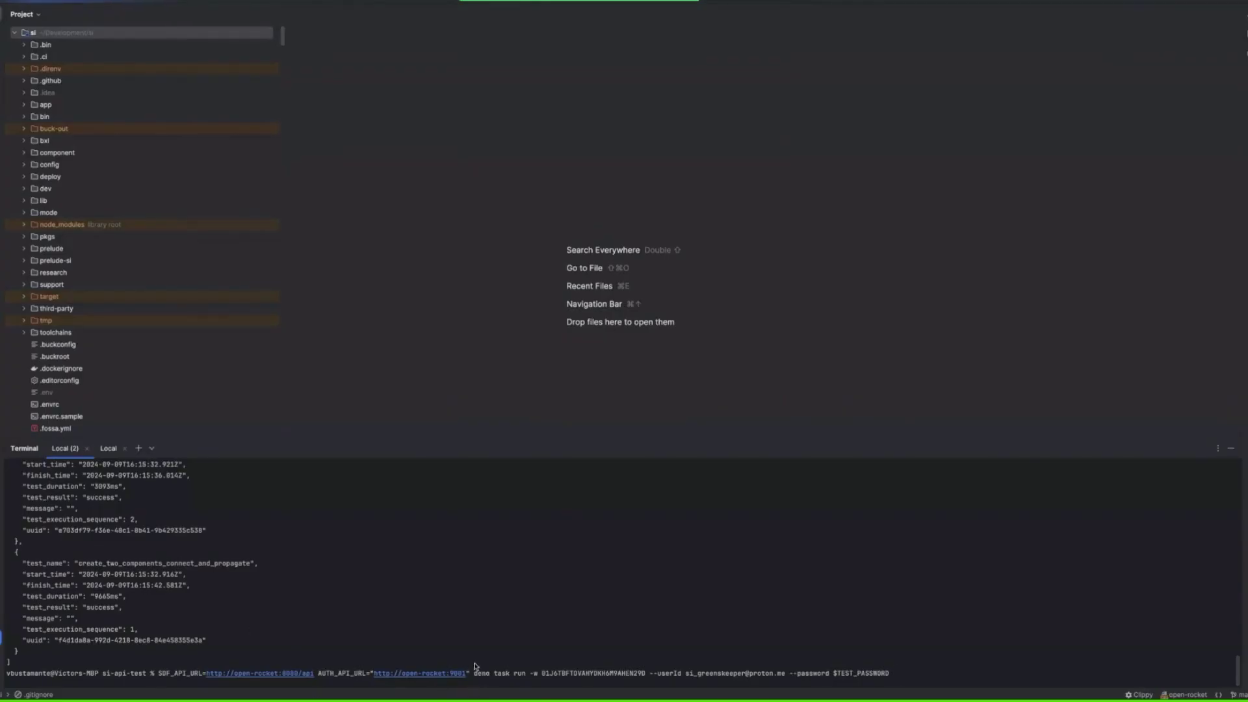
drag(484, 678, 474, 678)
double_click(179, 675)
click(184, 673)
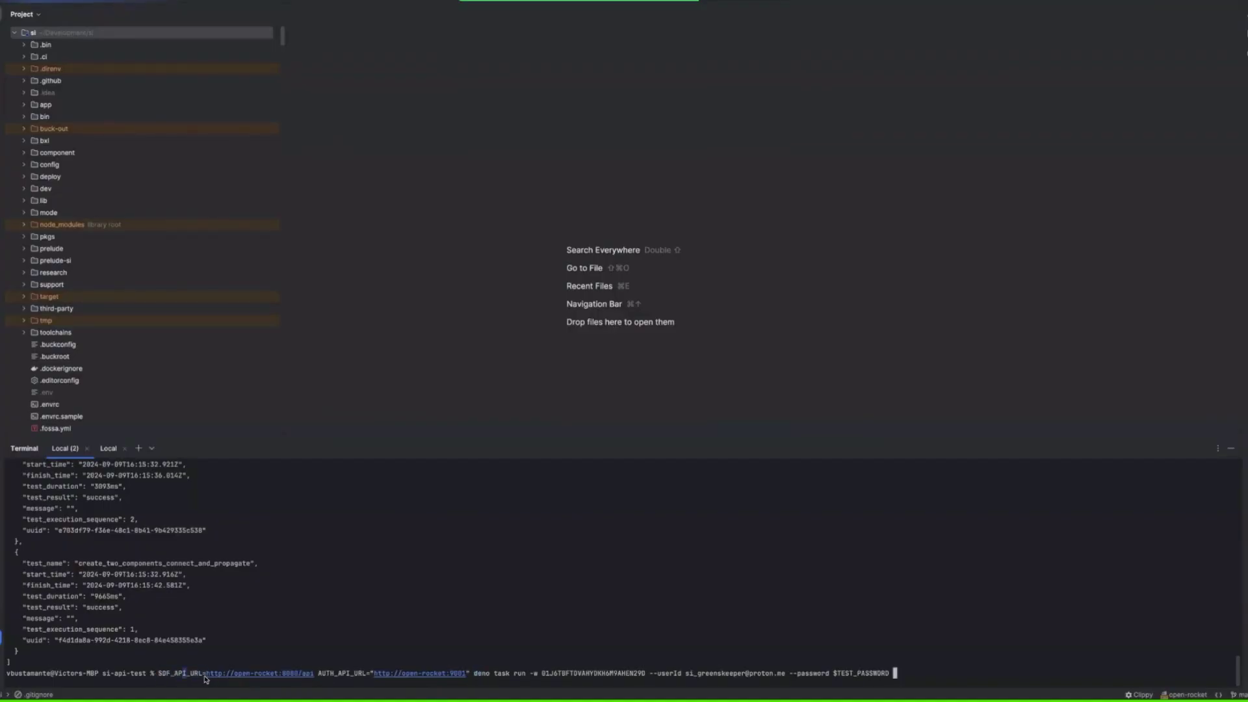
click(336, 674)
drag(686, 674, 785, 675)
click(1103, 667)
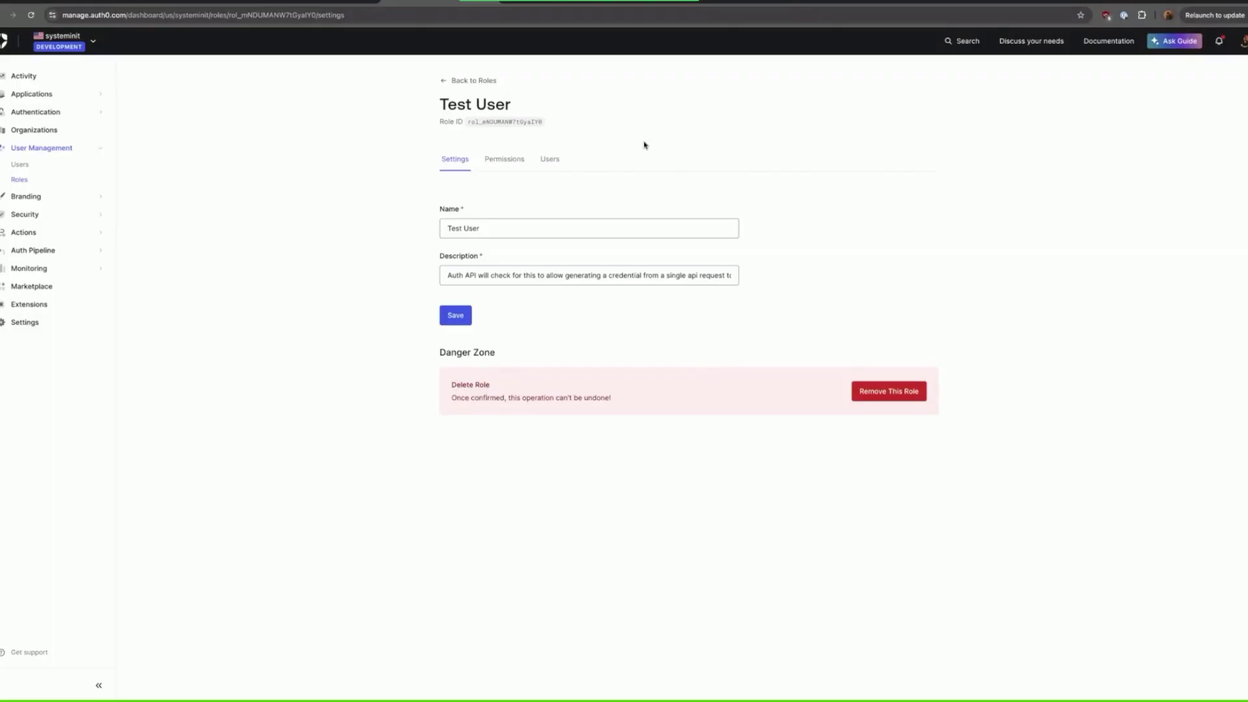
Step: Switch back to the code editor's terminal and run the prepared deno API test task against the open-rocket URLs
key(super+Tab)
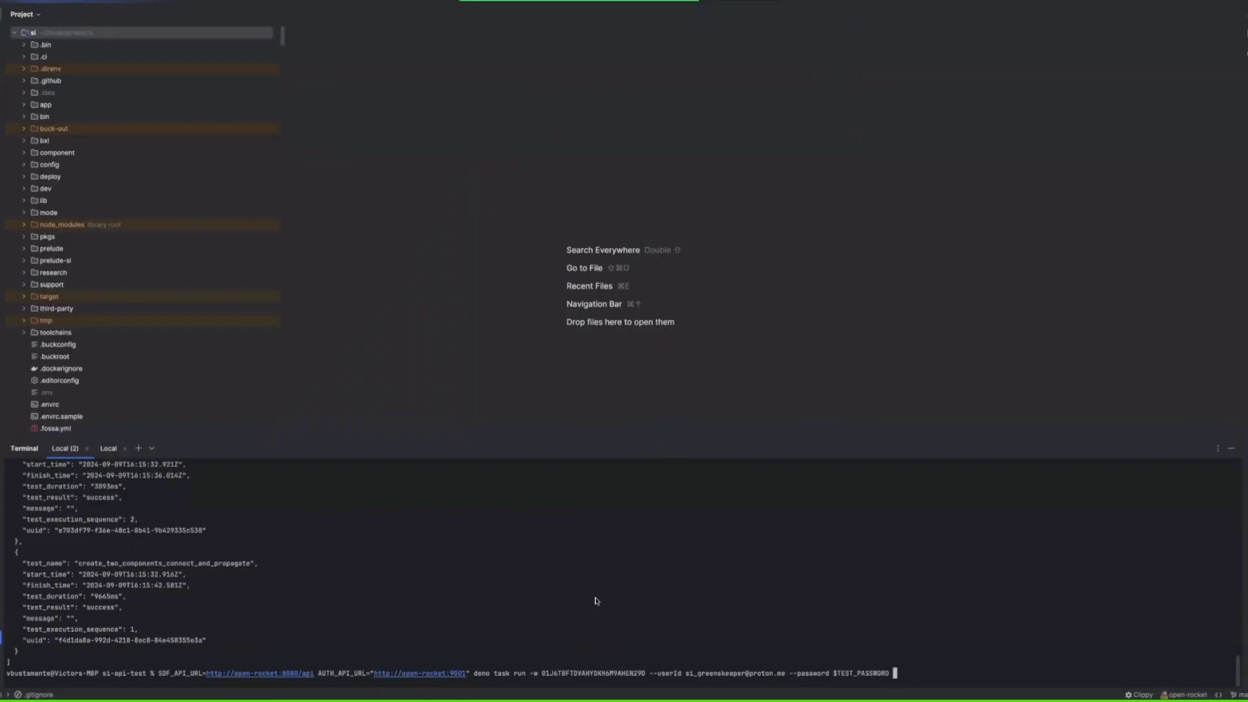
key(Return)
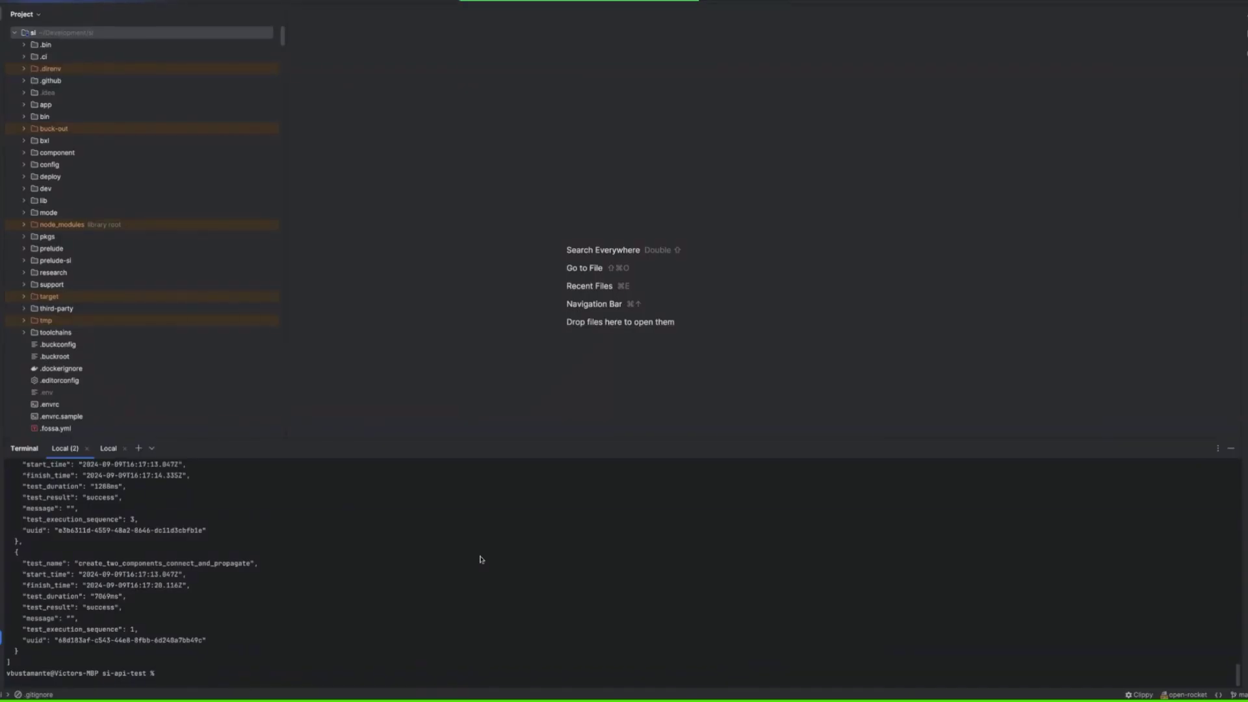
Step: Examine the final test report in the terminal output, including the get_head_changeset and create_and_delete_component entries
scroll(387, 543, up, 5)
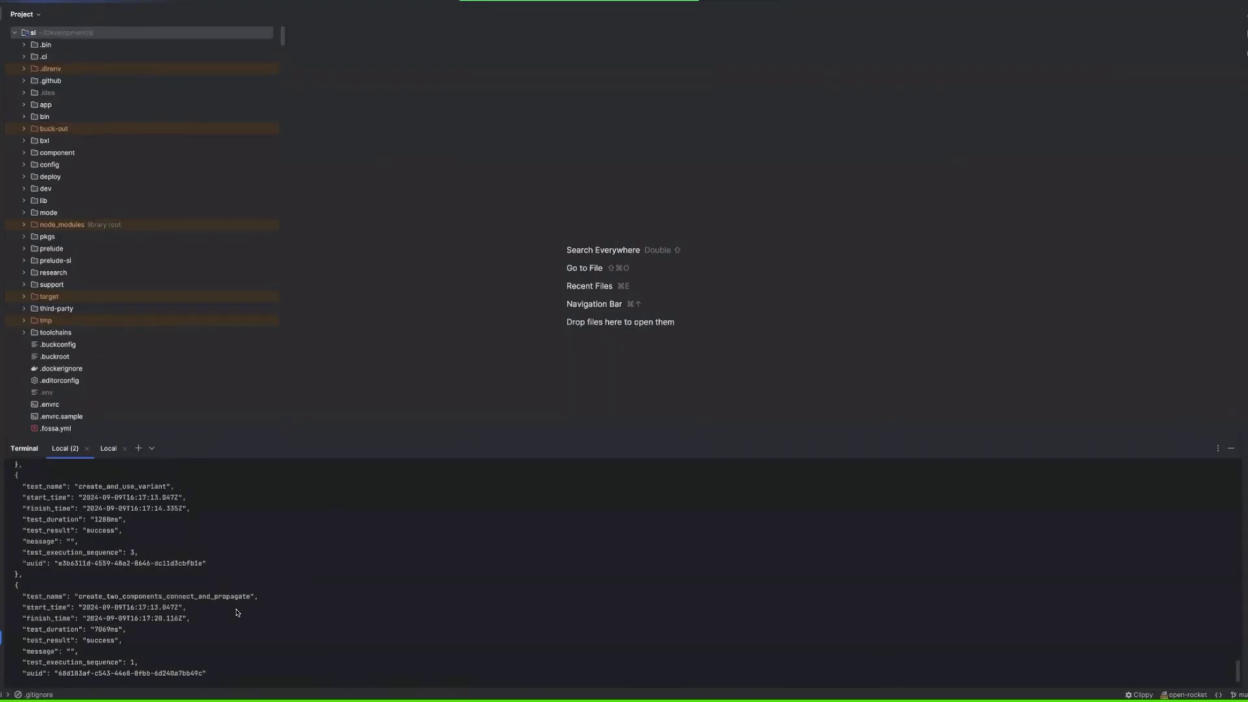
scroll(96, 578, up, 3)
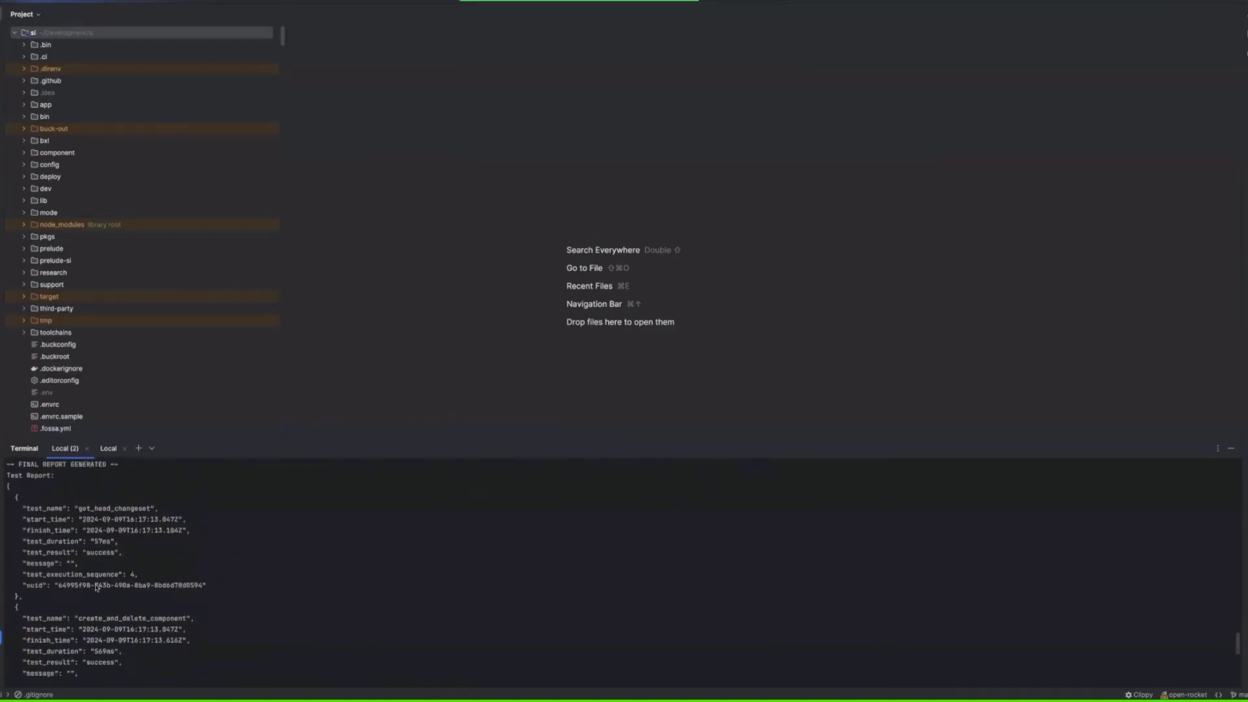
drag(20, 495, 39, 600)
scroll(89, 575, down, 5)
scroll(89, 576, down, 10)
scroll(89, 576, up, 15)
scroll(54, 558, down, 2)
click(55, 558)
drag(37, 543, 92, 631)
click(92, 630)
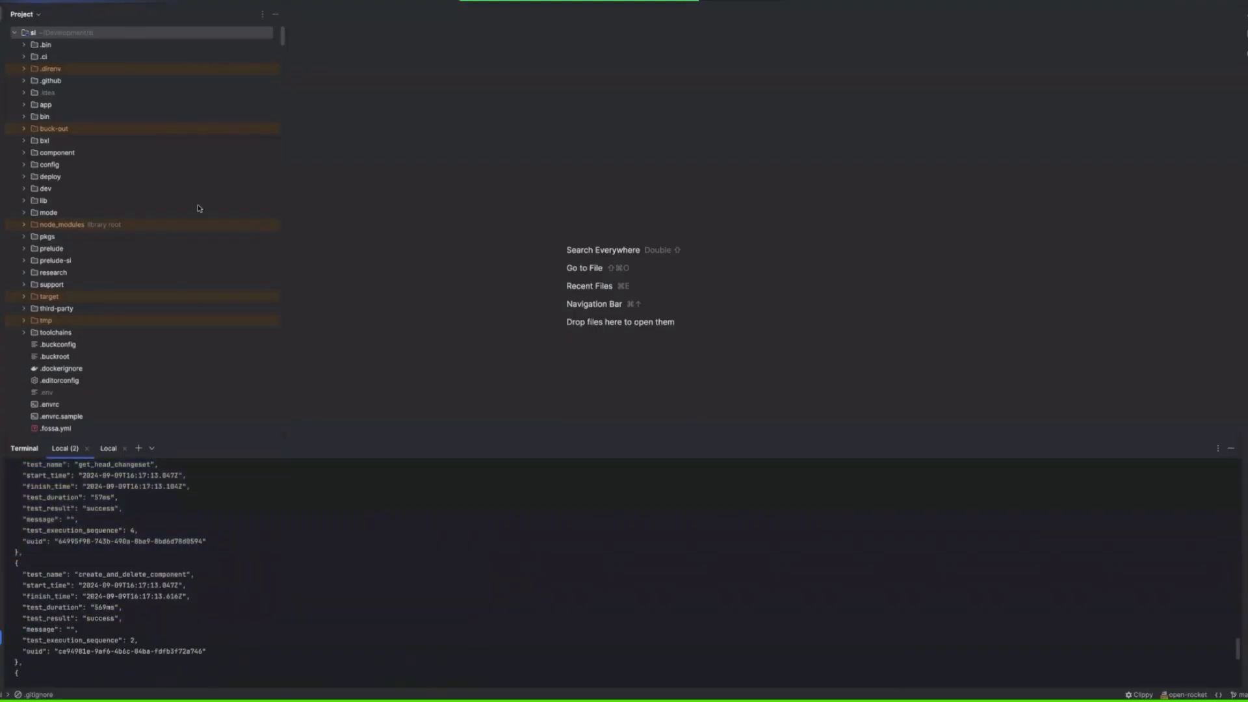
Step: Switch to the browser and open run #11 of the API Test workflow in the systeminit/si repository's GitHub Actions
scroll(75, 320, down, 5)
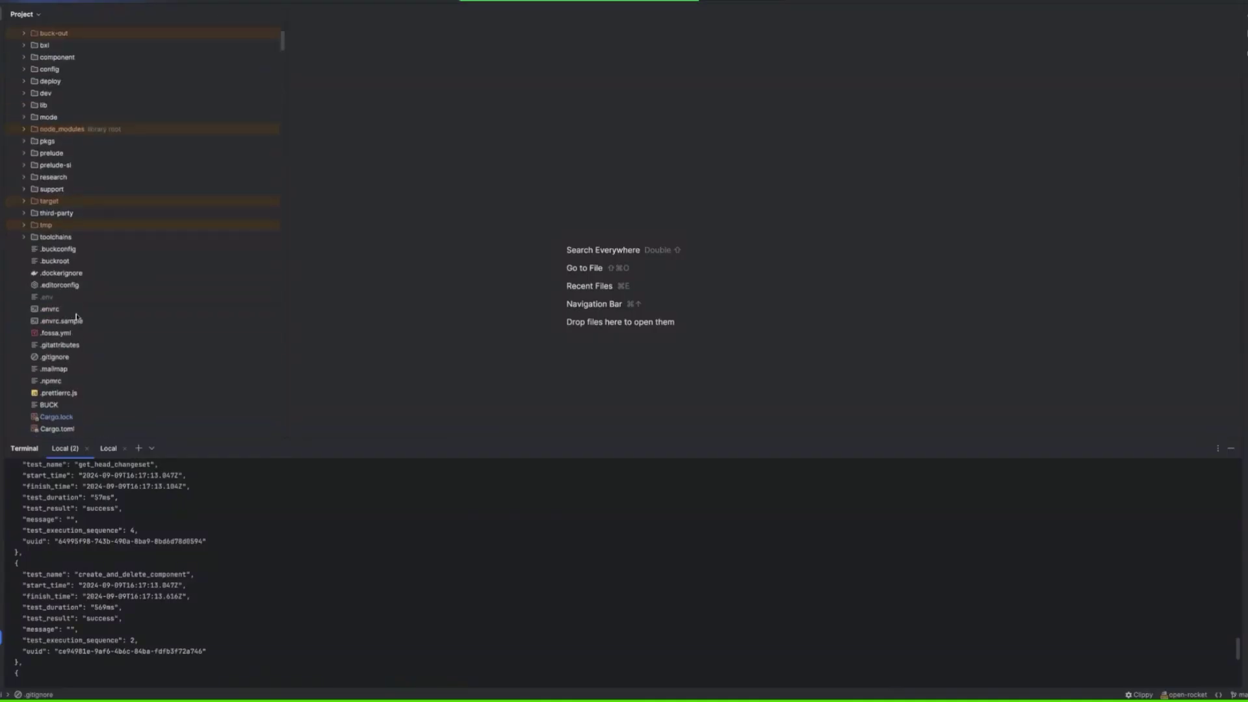
key(super+Tab)
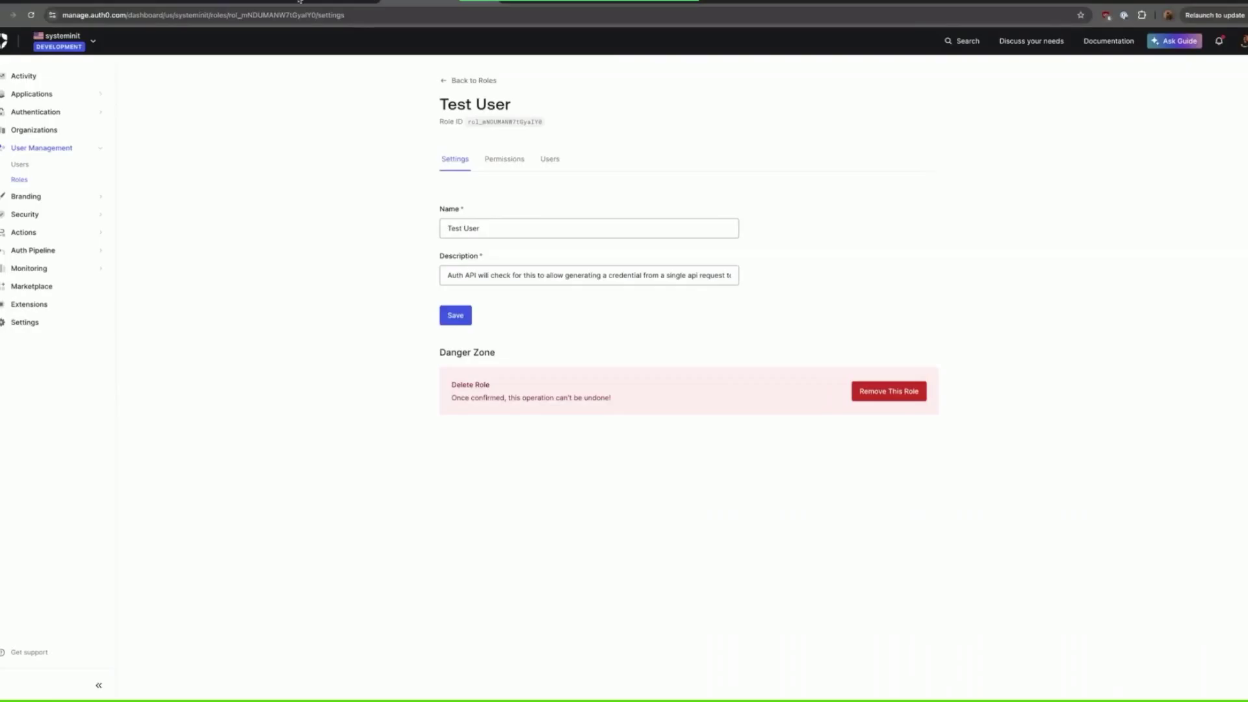
click(299, 1)
click(206, 68)
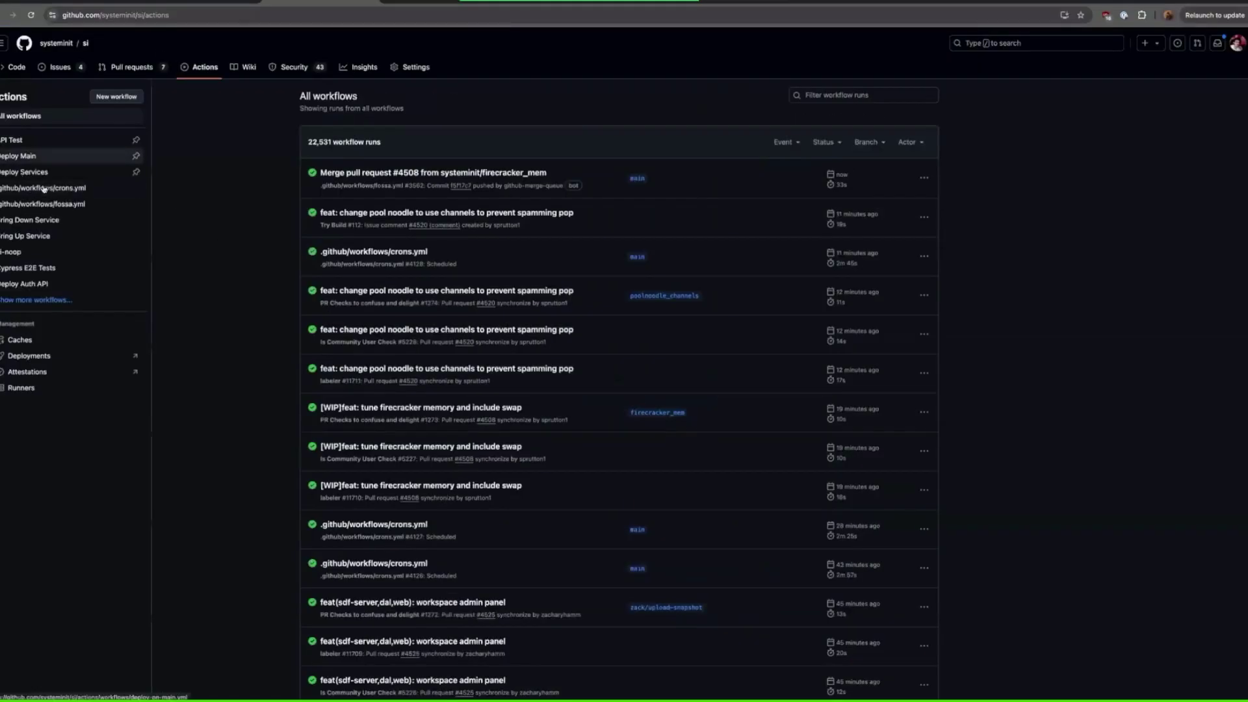
click(18, 142)
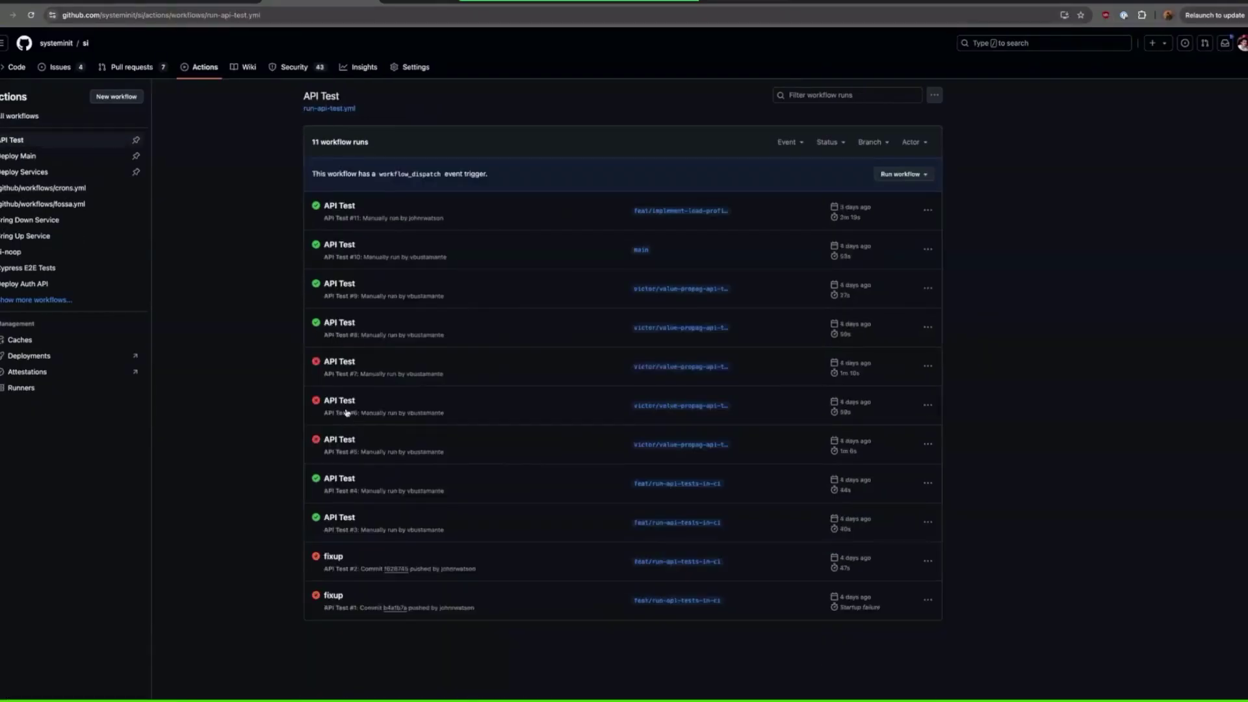
click(339, 205)
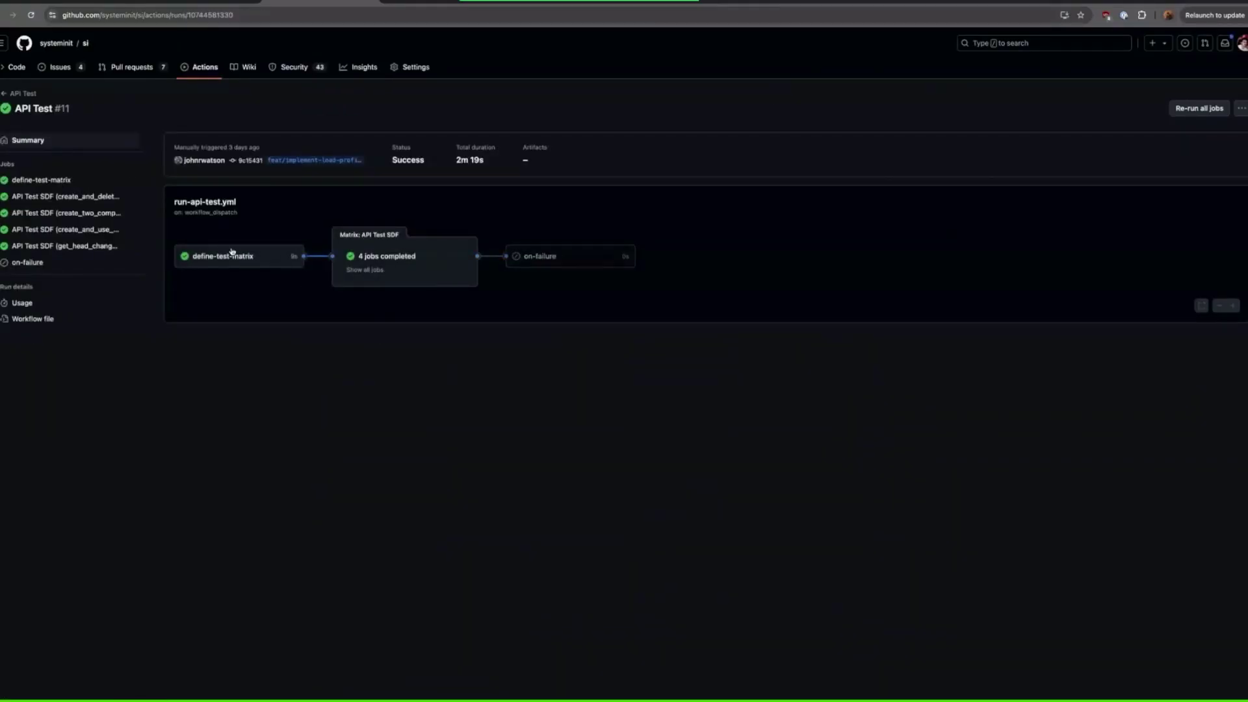
Step: Open the create_and_use_variant job from the API Test SDF matrix and view its Run the deno exec log through the final report
click(405, 273)
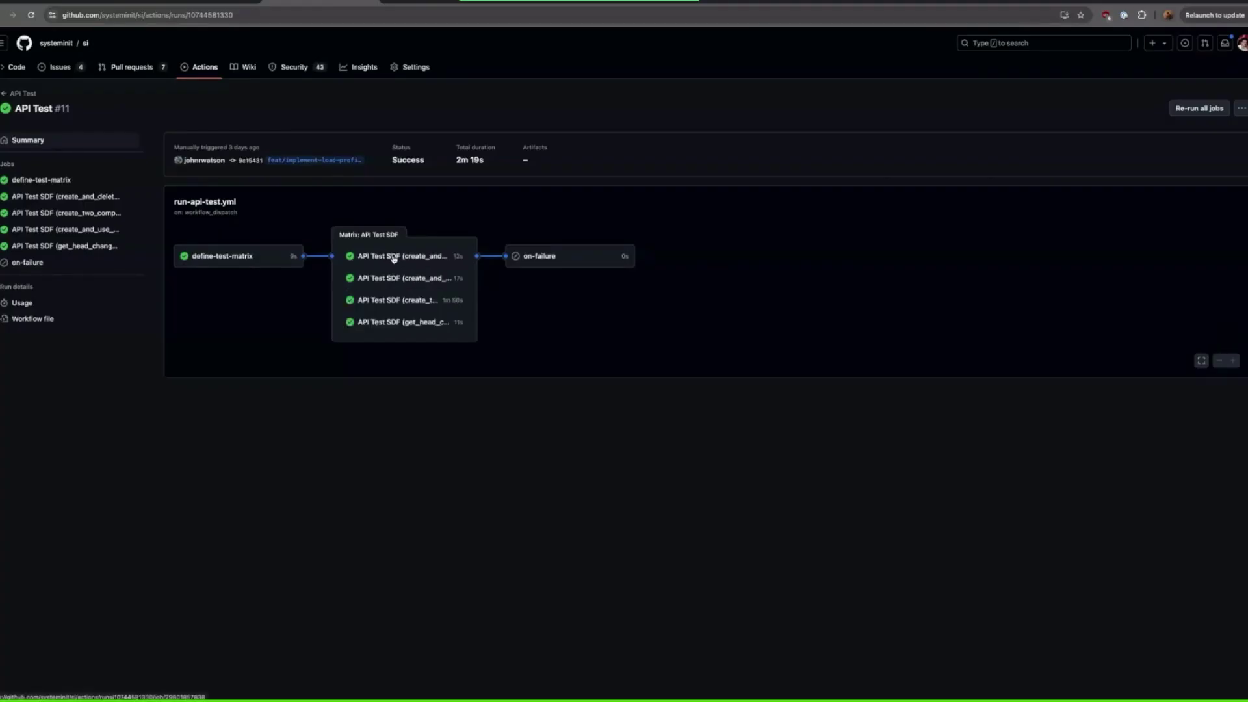
click(388, 282)
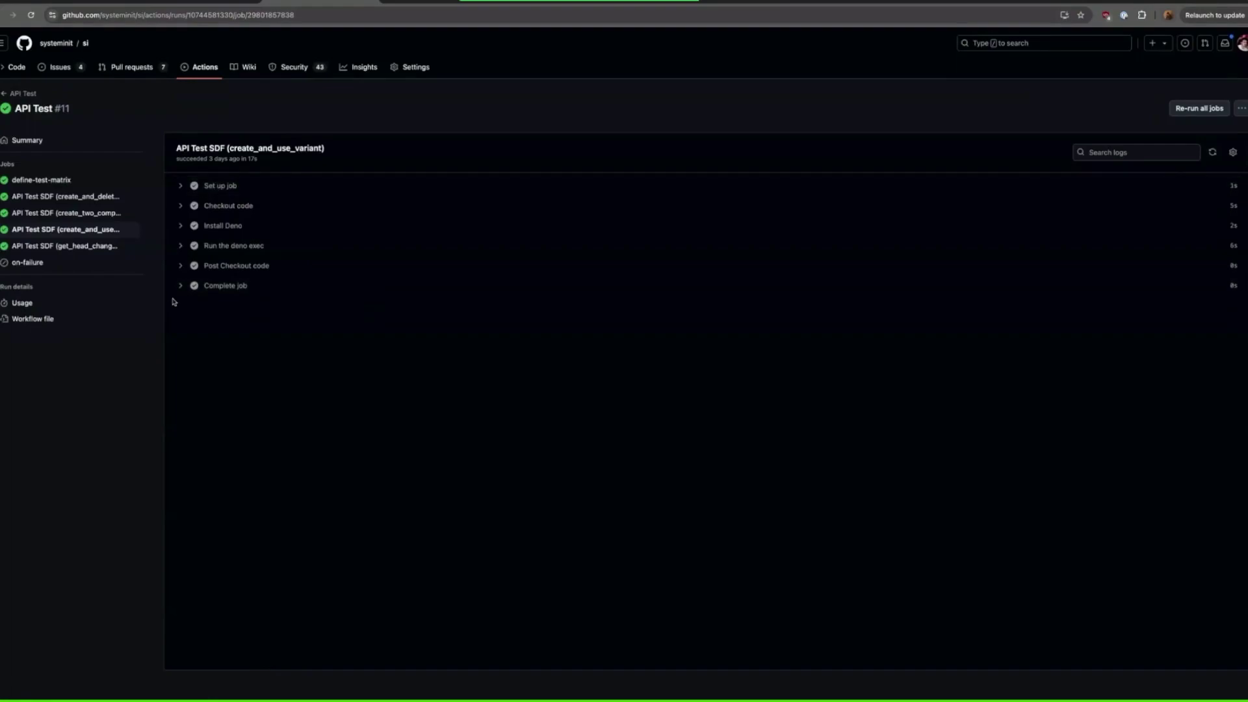
click(250, 246)
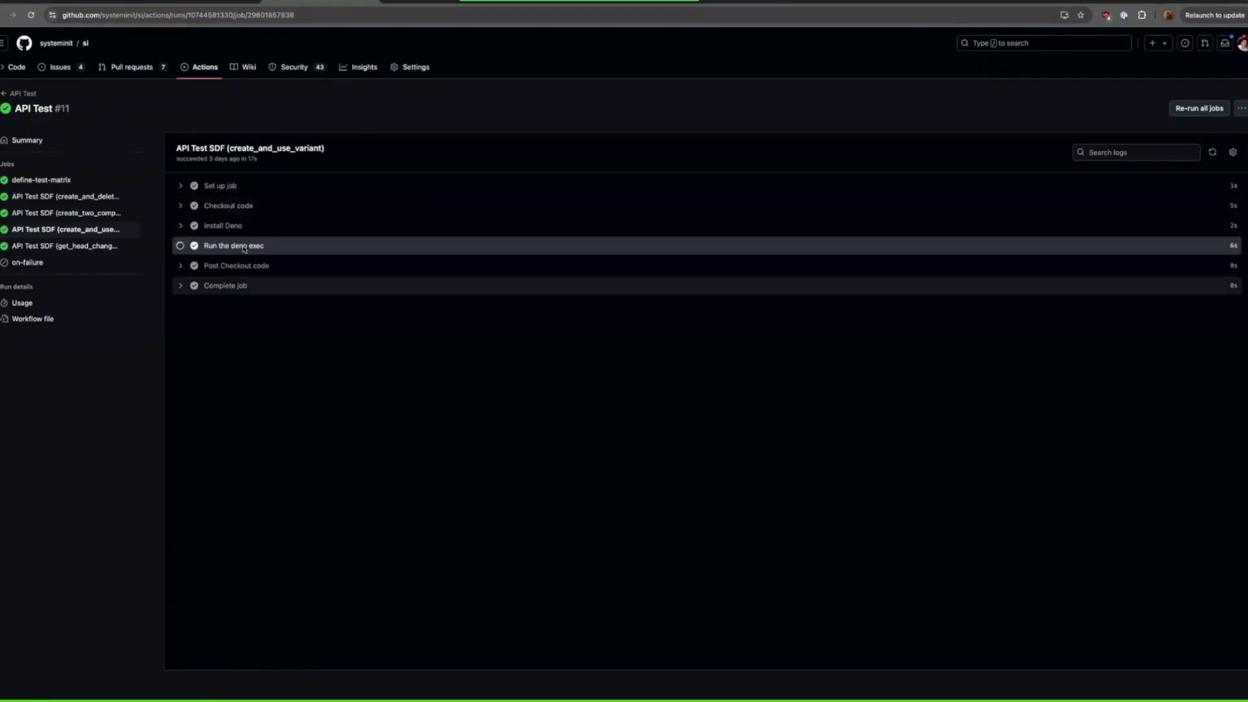
scroll(350, 392, down, 2)
scroll(350, 393, down, 1)
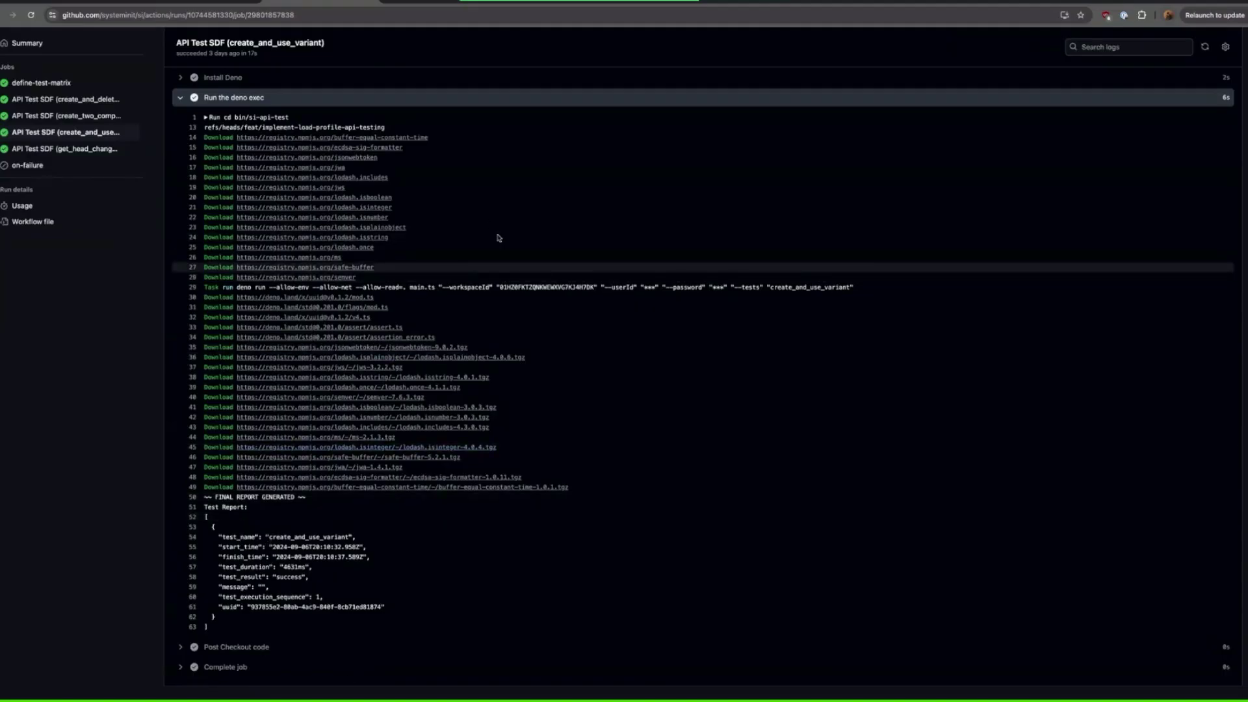
Step: Switch back to the code editor, open create_and_use_variant.ts from bin/si-api-test/tests, and hide the terminal
key(ctrl+Right)
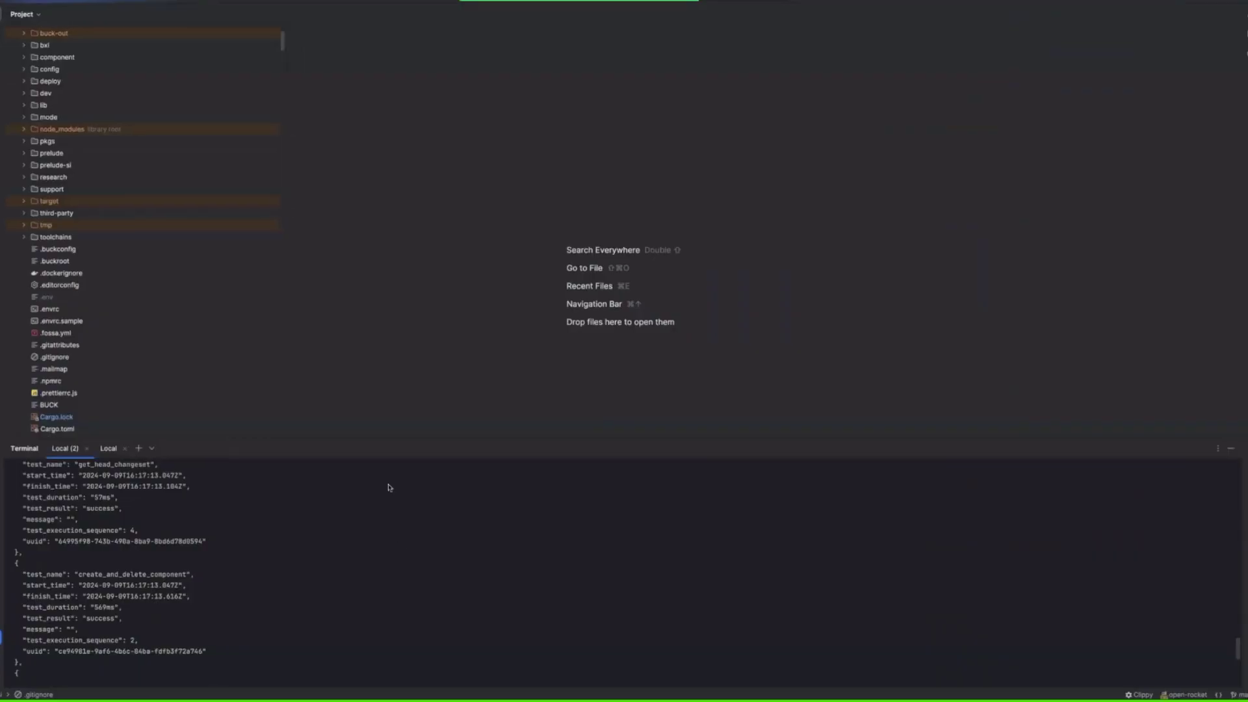
scroll(89, 205, down, 5)
scroll(89, 205, up, 5)
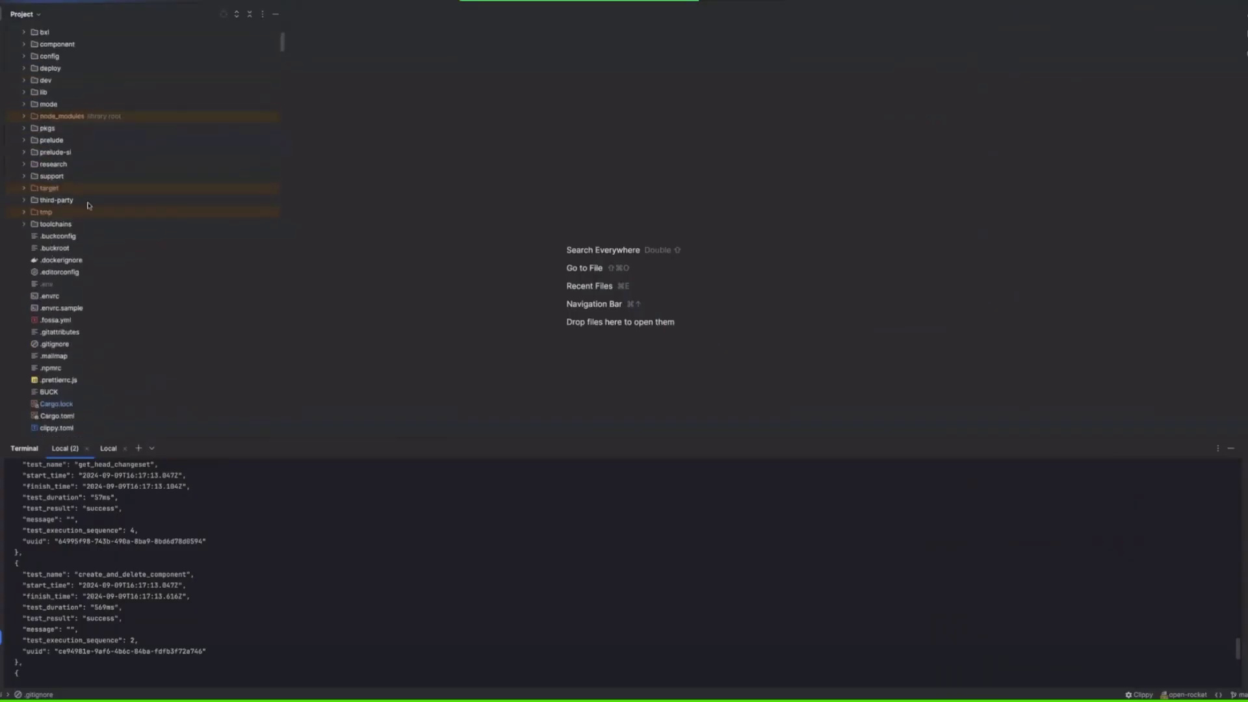
scroll(89, 195, up, 6)
double_click(55, 61)
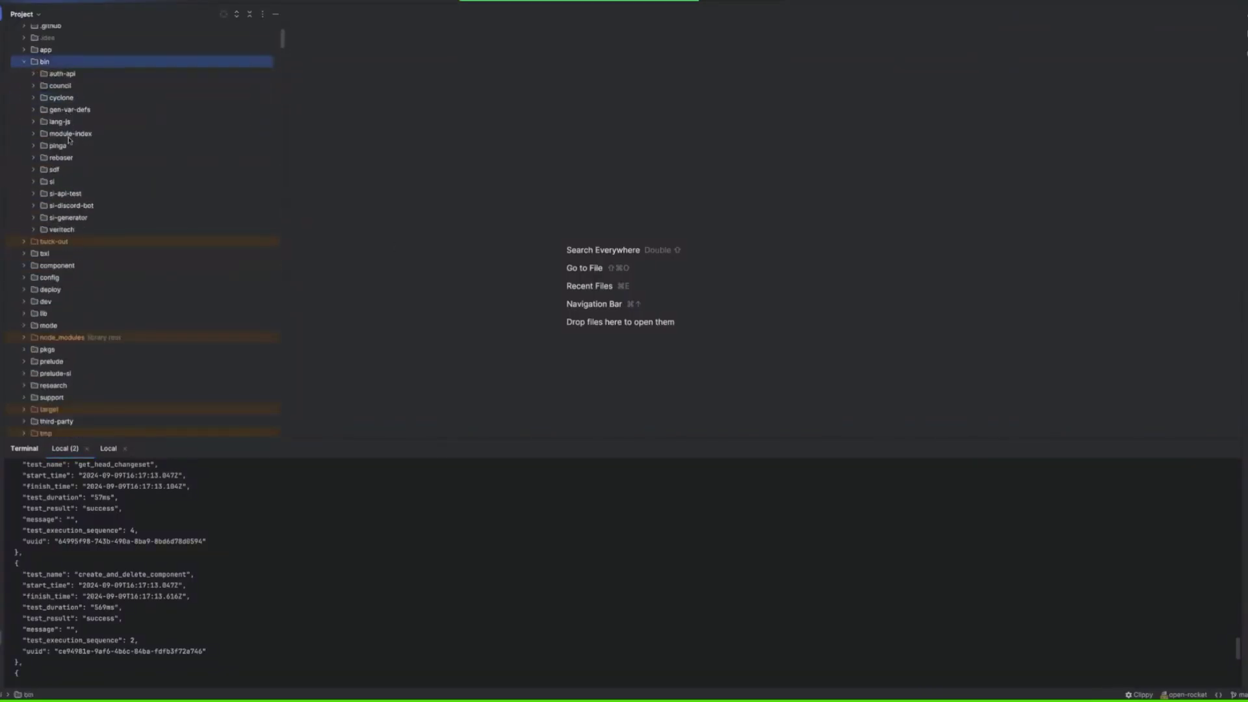
double_click(64, 194)
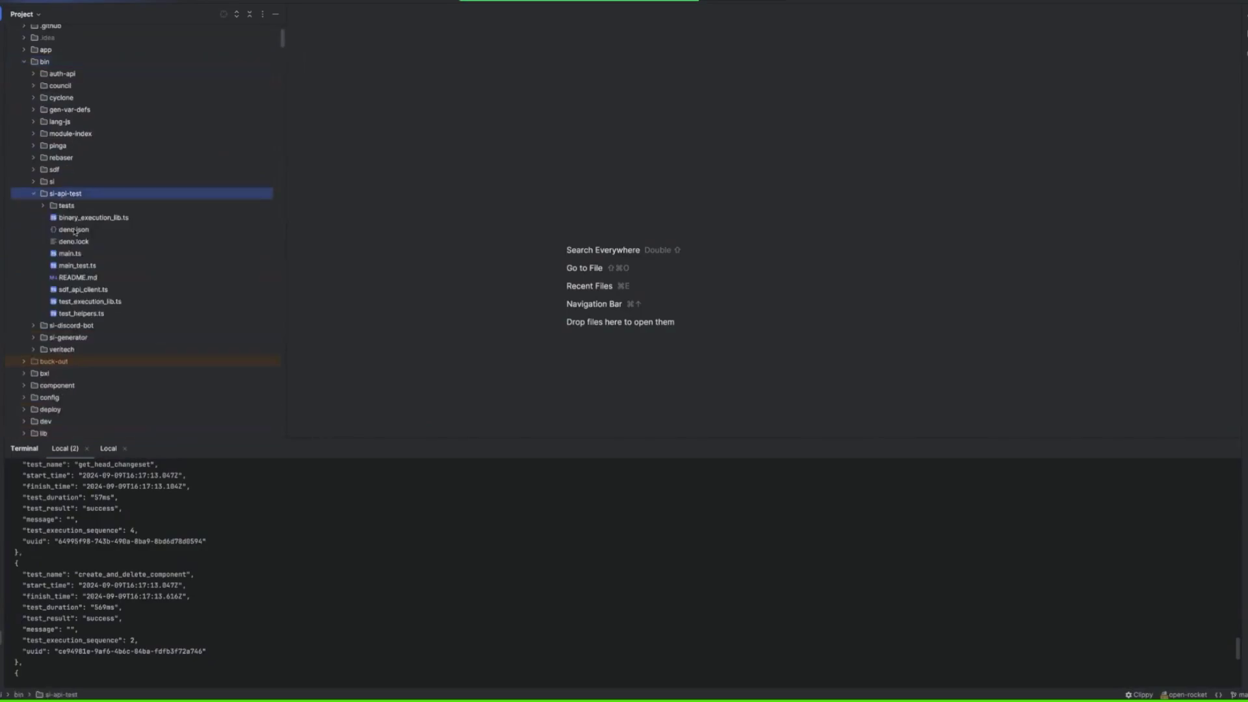
double_click(67, 206)
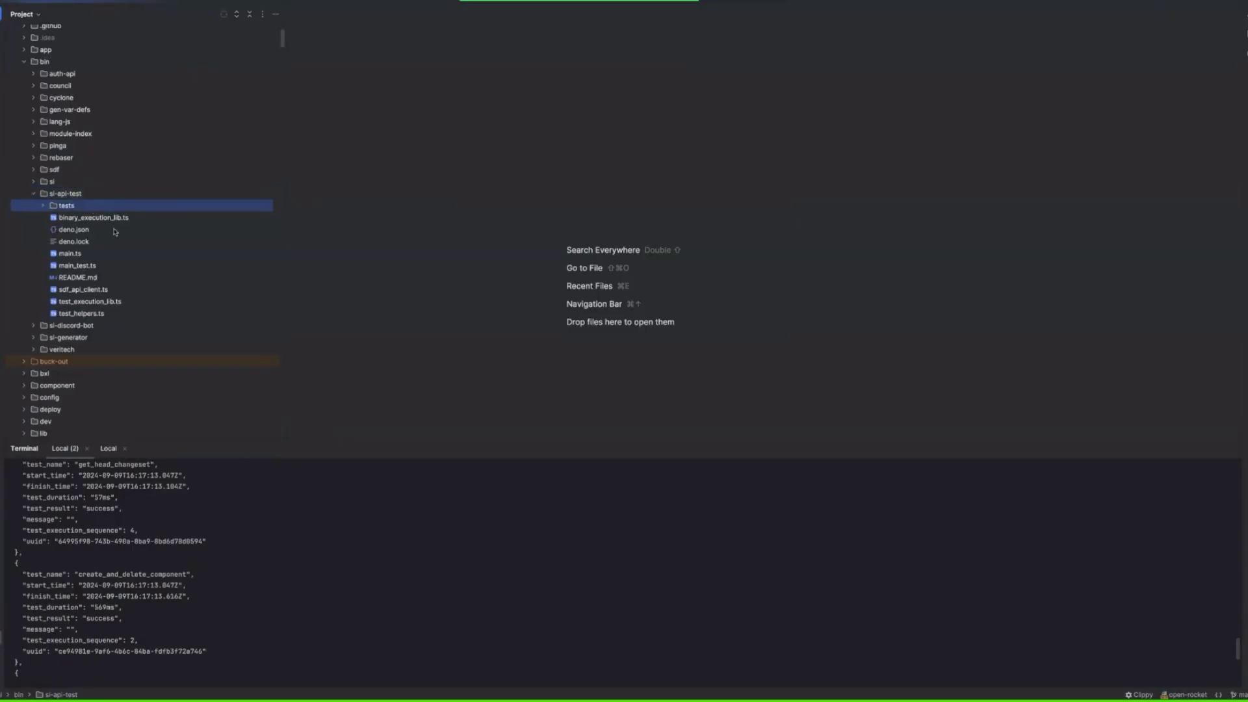
double_click(102, 231)
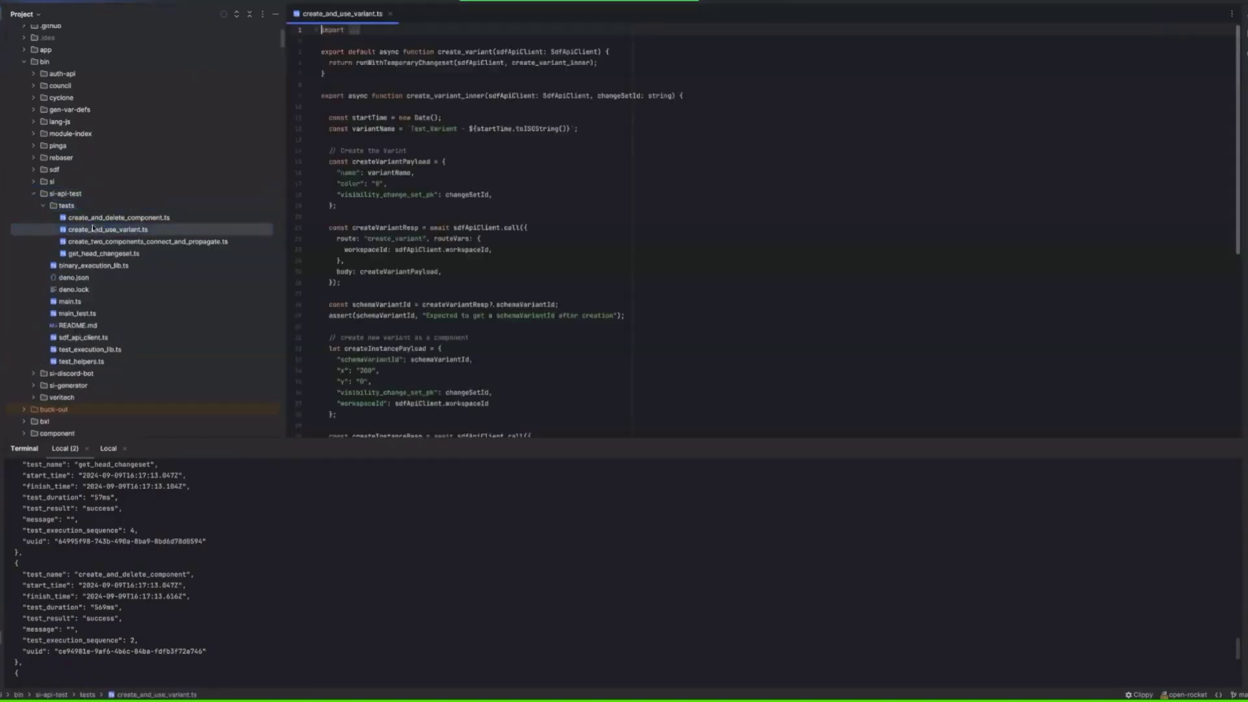
key(alt+F12)
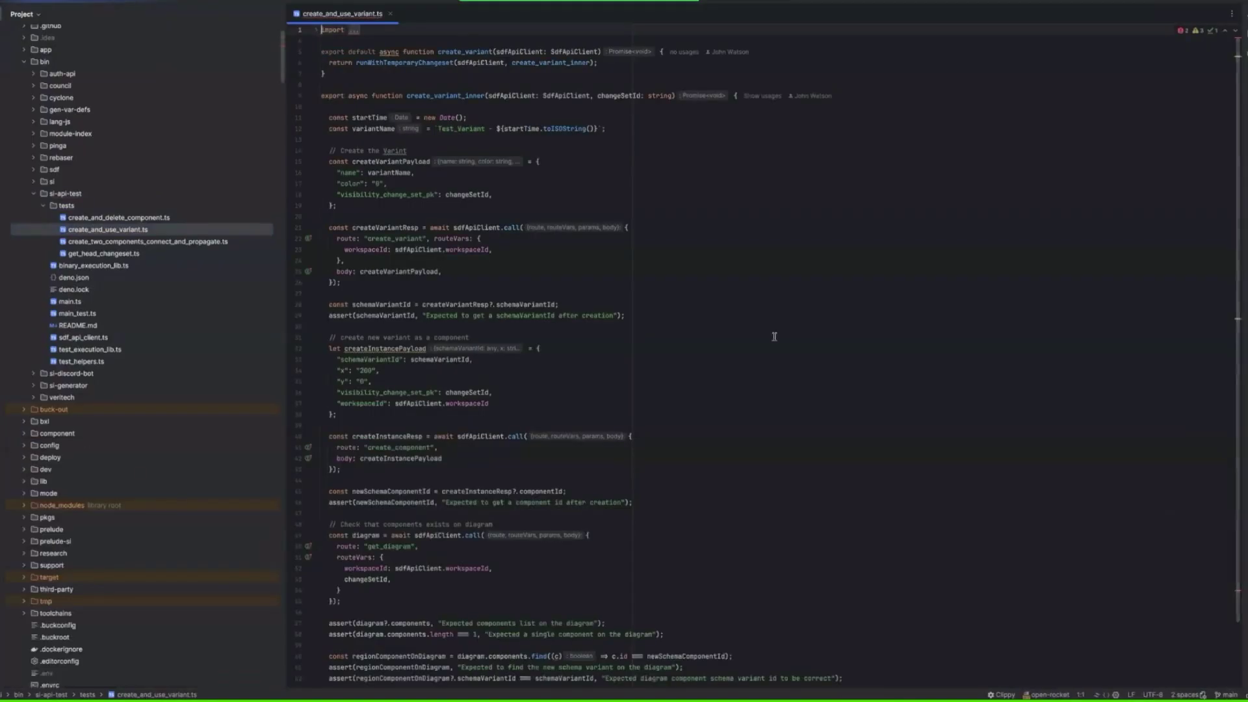
Step: Open create_and_delete_component.ts and examine the component payload and the sdfApiClient call to the create_component route
double_click(117, 217)
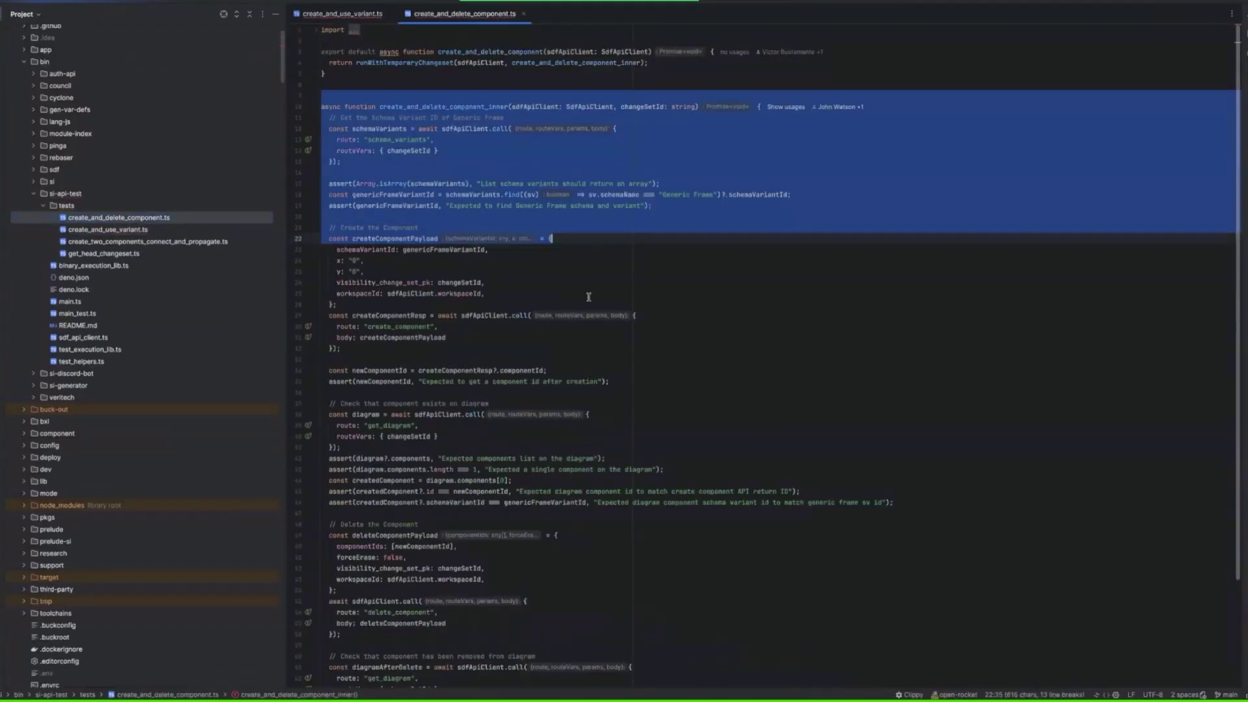
click(635, 303)
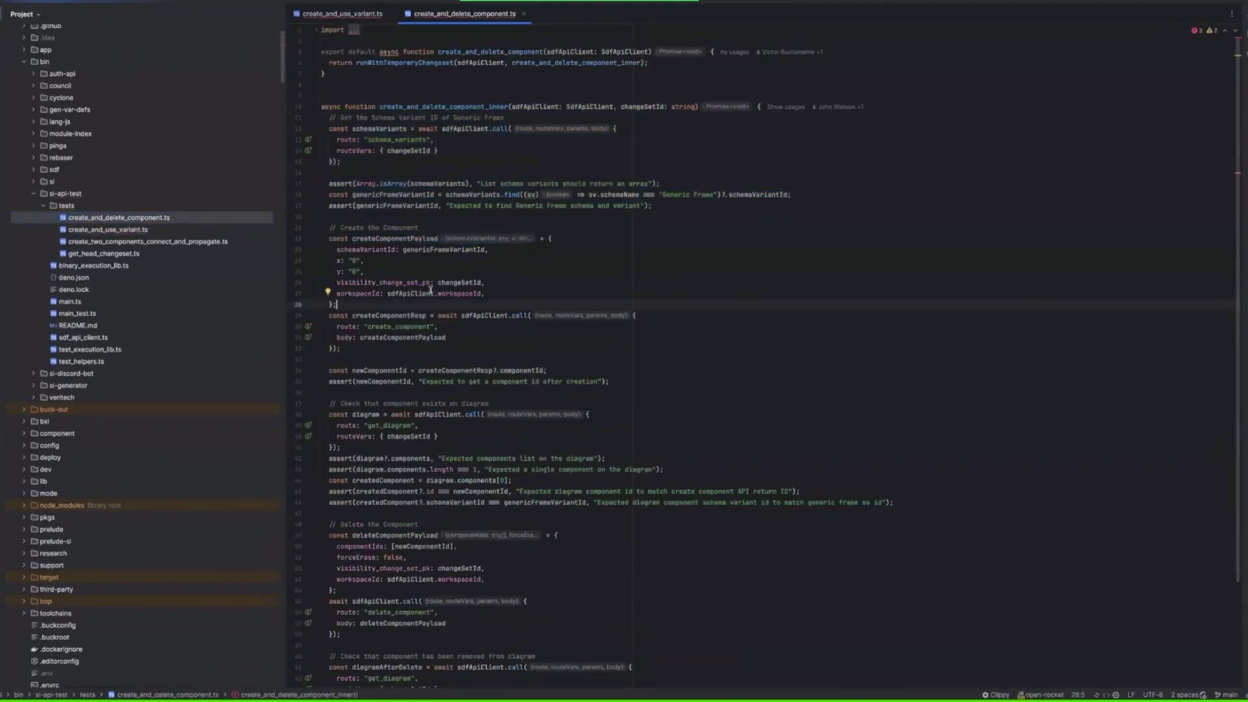
click(436, 282)
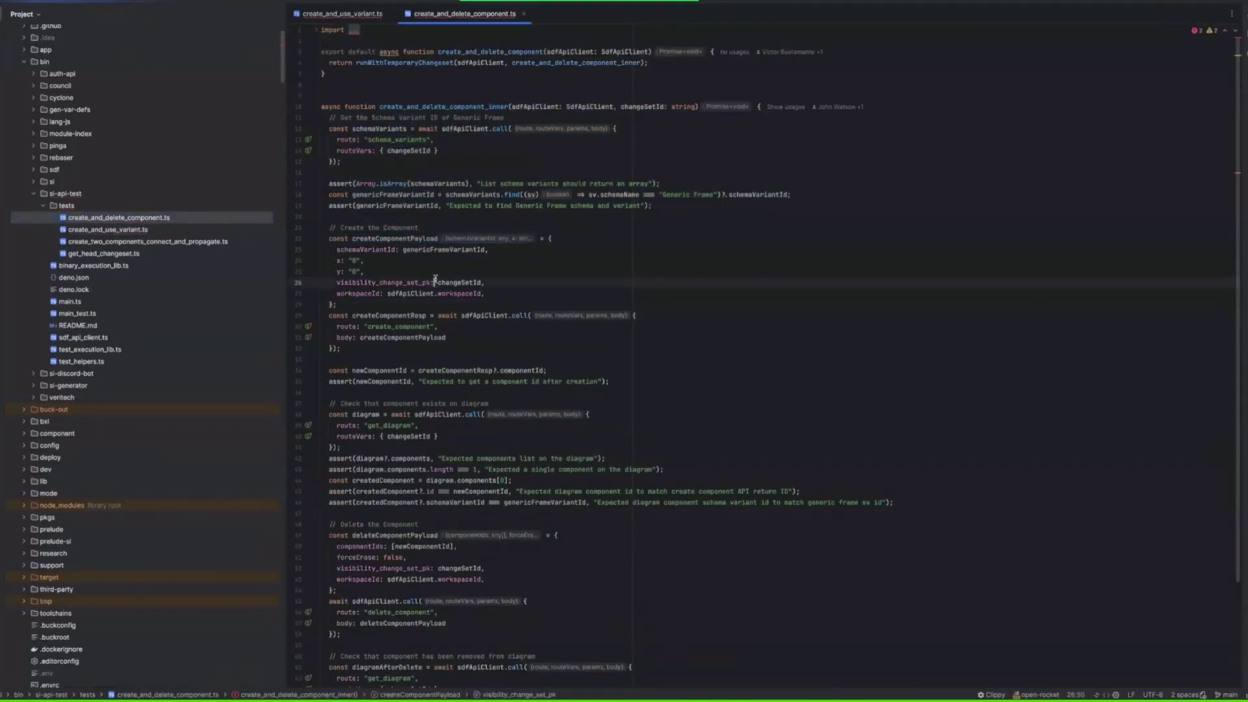
click(551, 106)
click(473, 316)
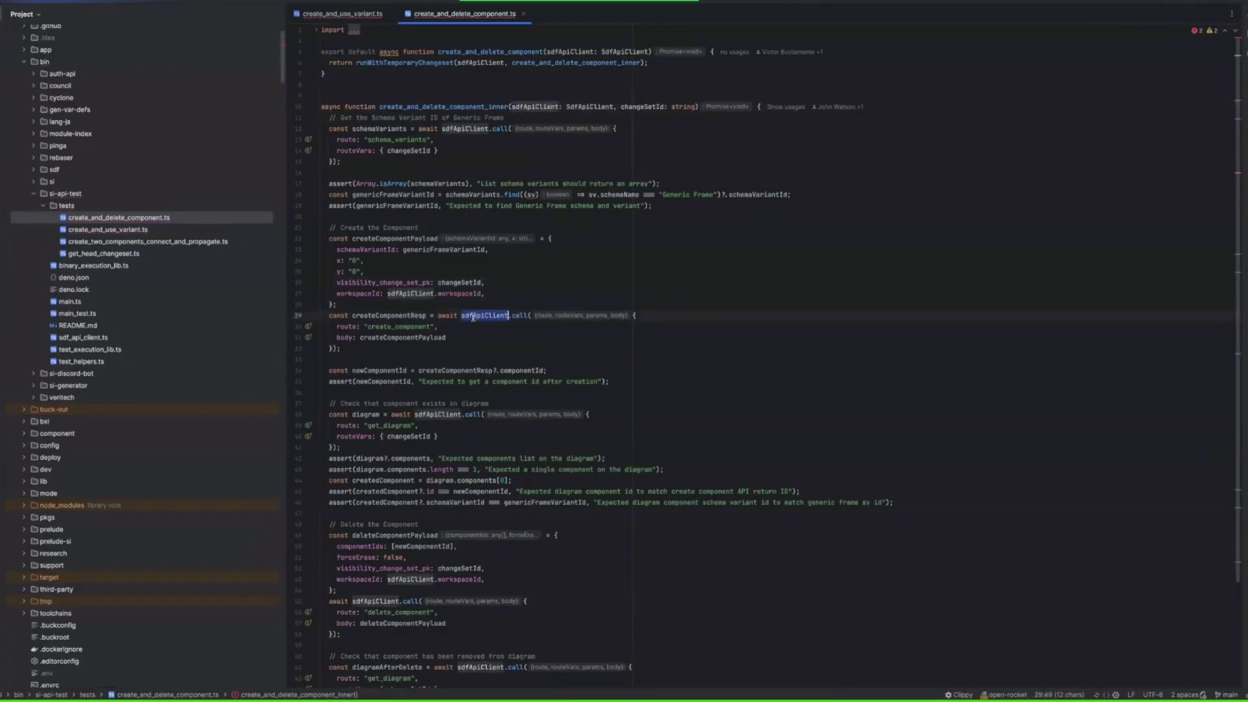
click(391, 327)
double_click(393, 327)
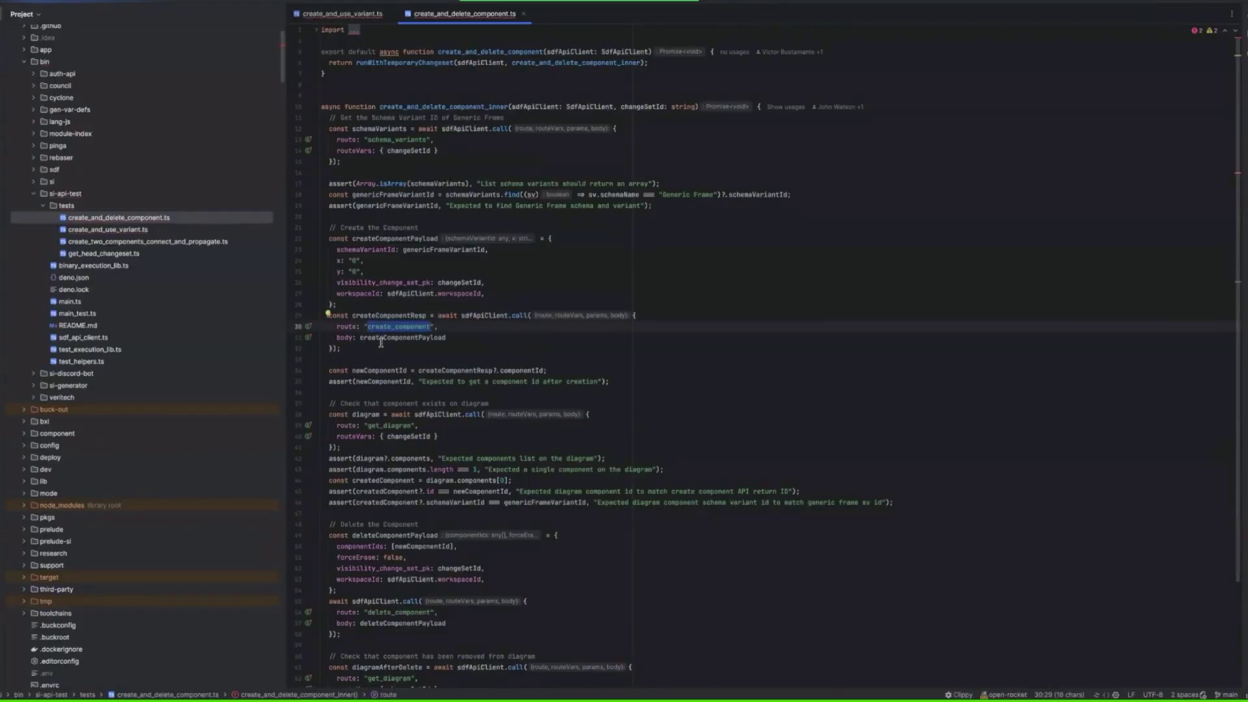
click(378, 344)
mouse_move(376, 341)
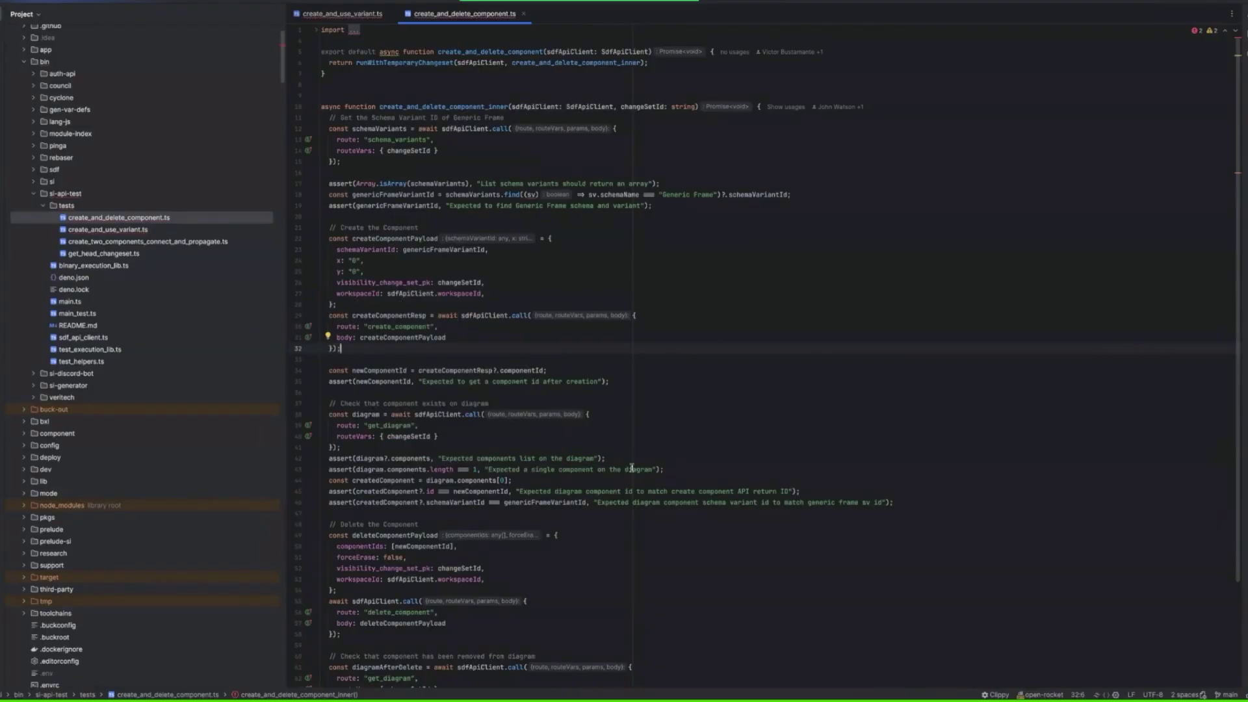
Step: Examine createComponentResp and the diagram checks and component deletion code that follow it
click(407, 316)
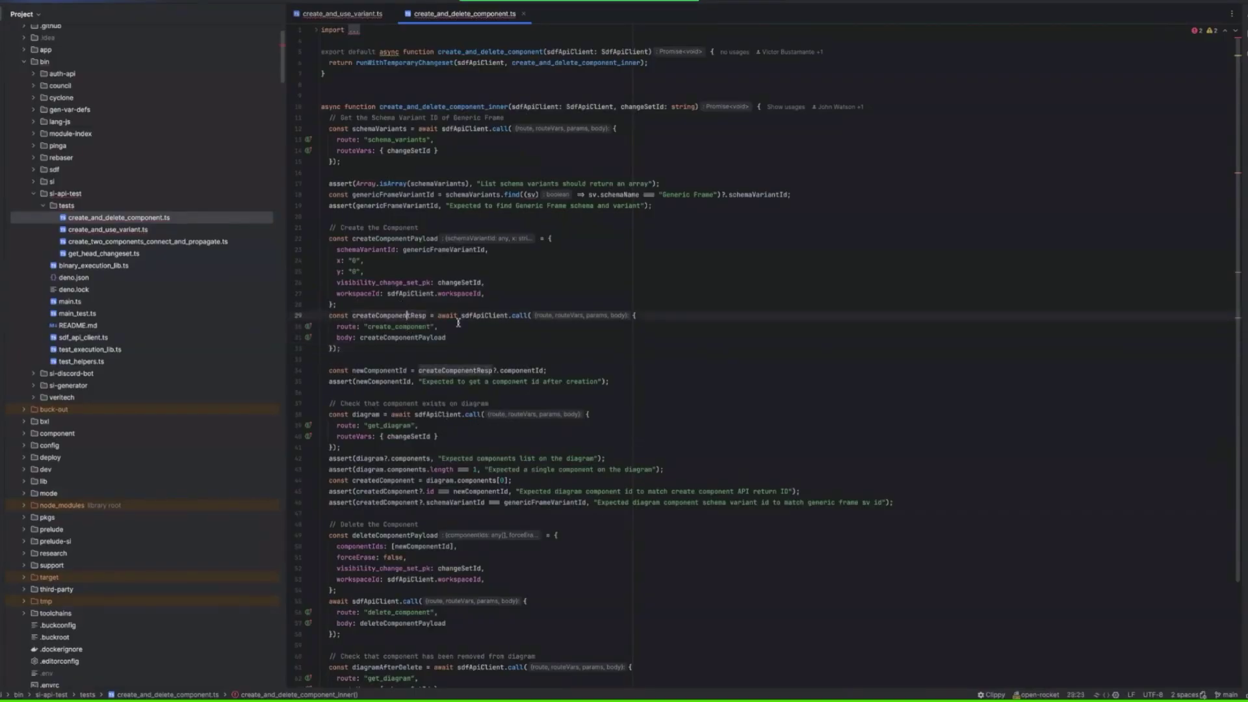
scroll(488, 321, down, 1)
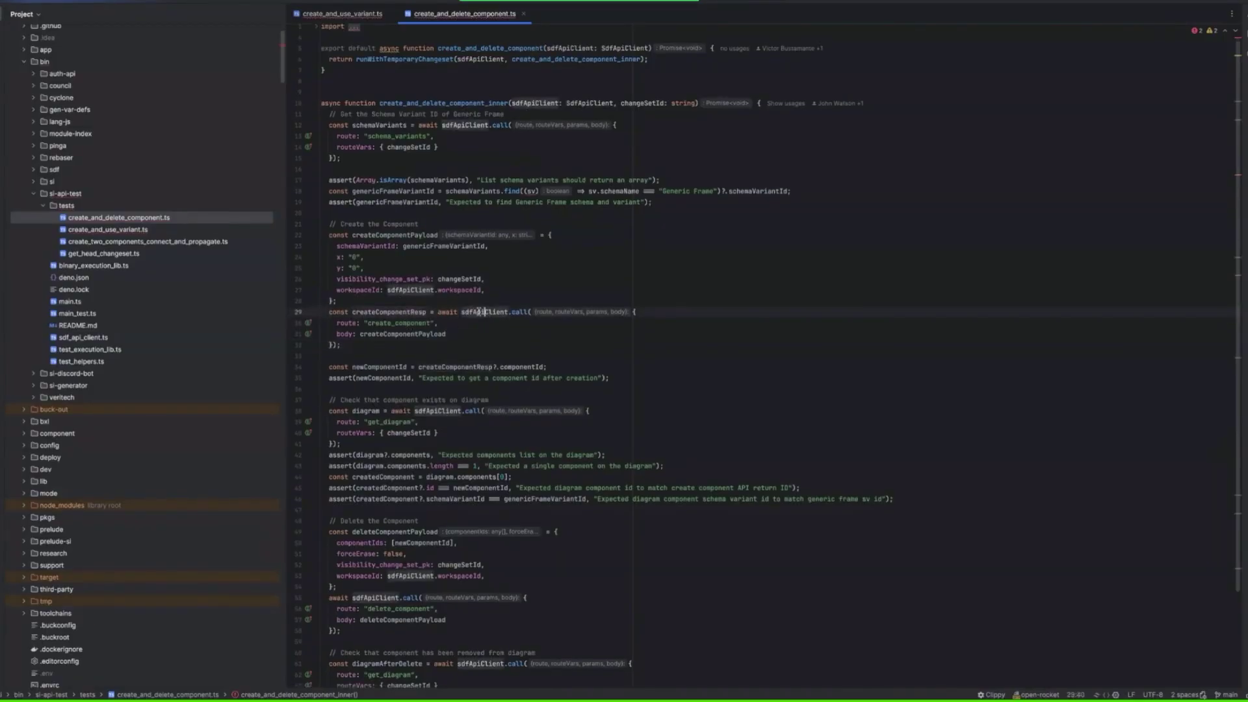
key(ctrl+w)
scroll(409, 355, down, 2)
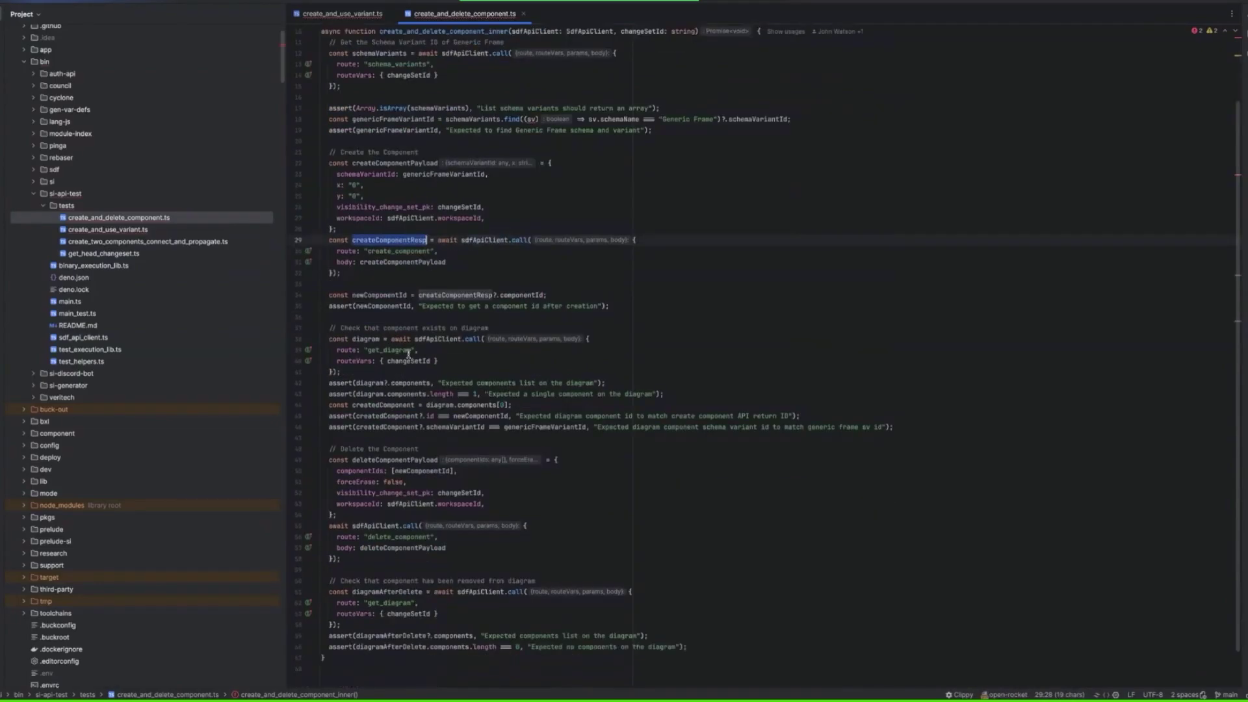
scroll(408, 354, up, 2)
Step: Examine the runWithTemporaryChangeset call in the exported create_and_delete_component function and the end of the delete_component call
click(512, 95)
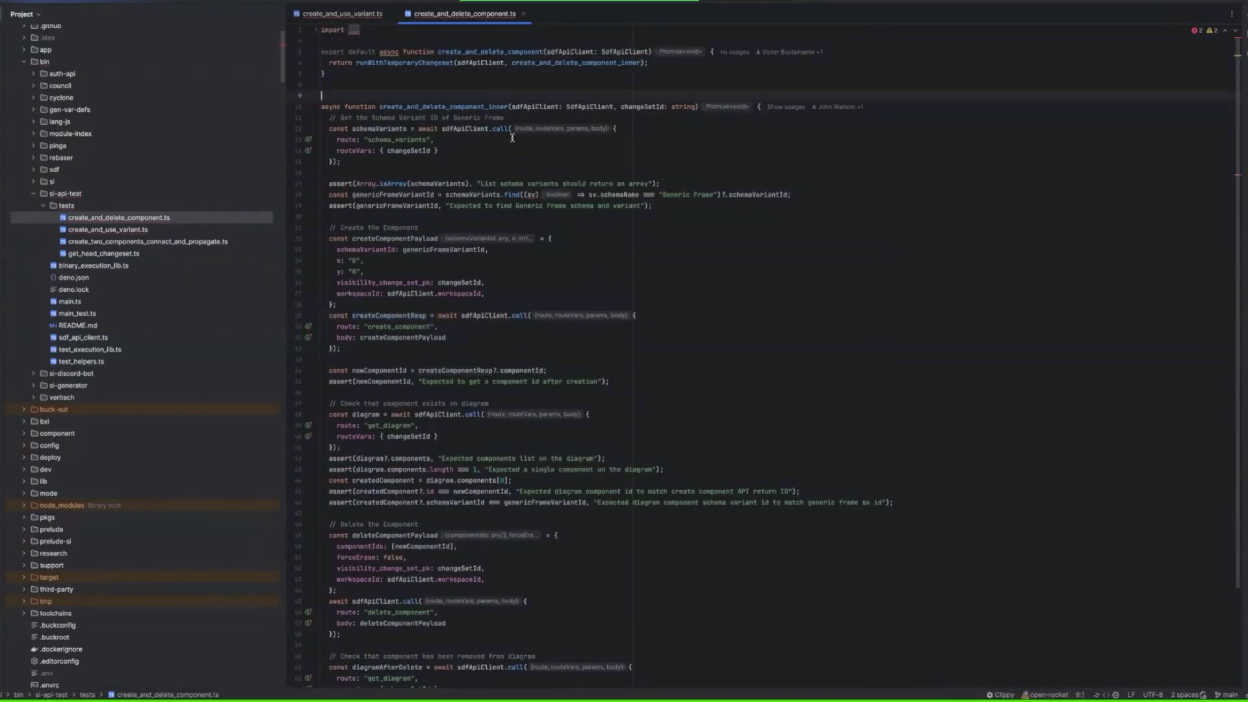
click(425, 65)
double_click(389, 67)
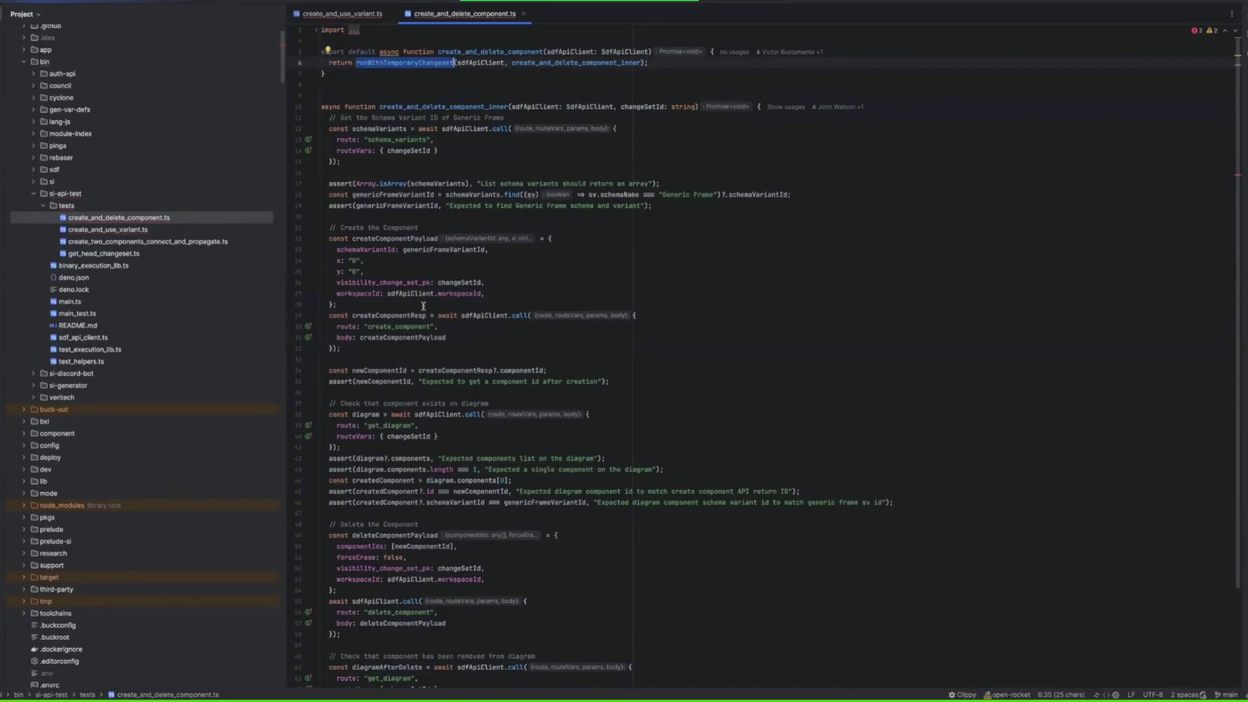
click(585, 645)
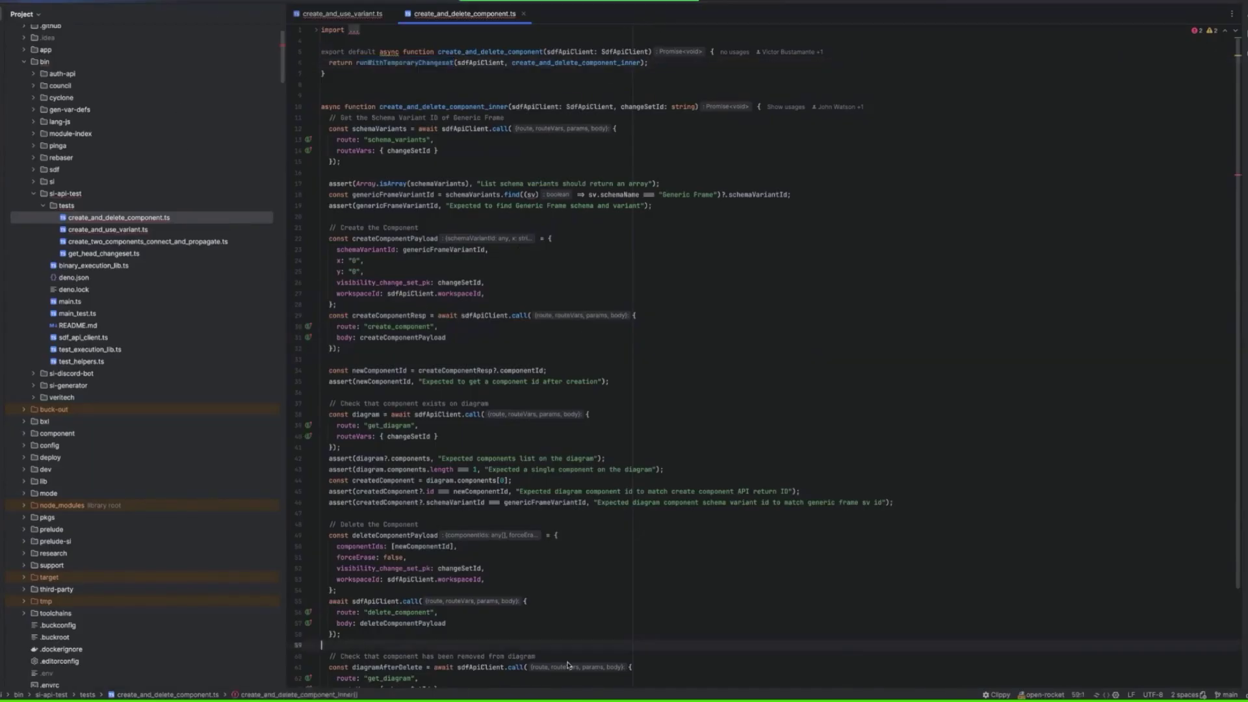